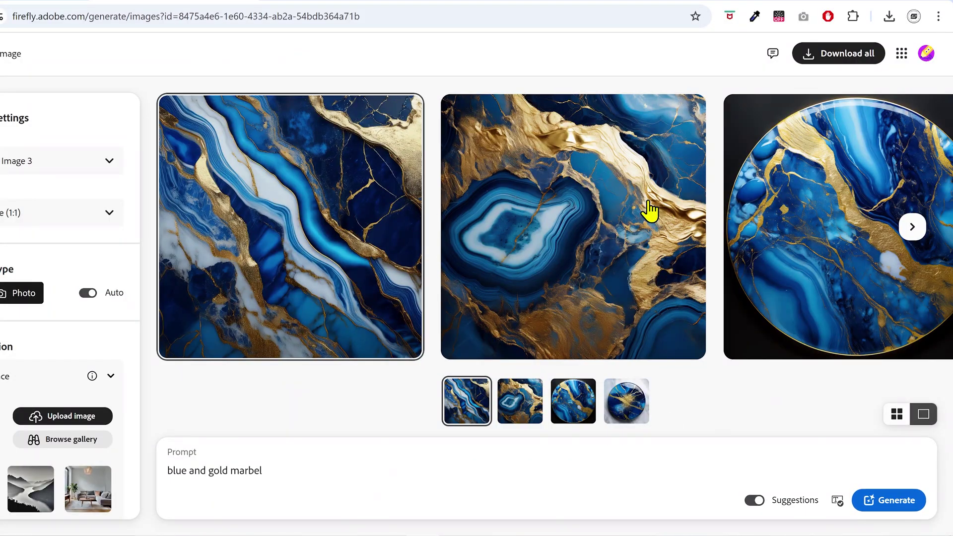
Step: Browse to the next marble result and enlarge the second Nike marble image
{"action": "left_click", "coordinate": [912, 226]}
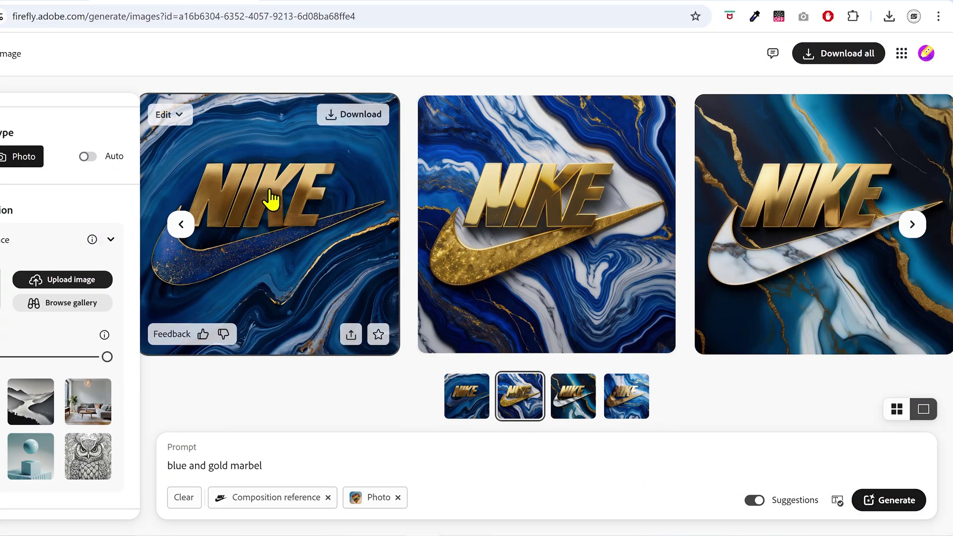
{"action": "left_click", "coordinate": [544, 219]}
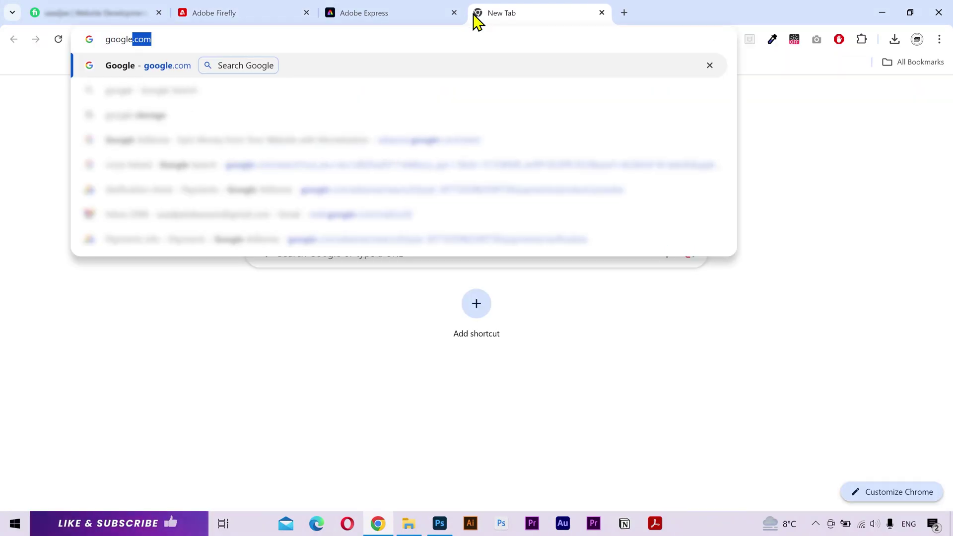
Step: Search Google for 'nike logo' and show the image results
{"action": "key", "text": "Return"}
{"action": "type", "text": "ni"}
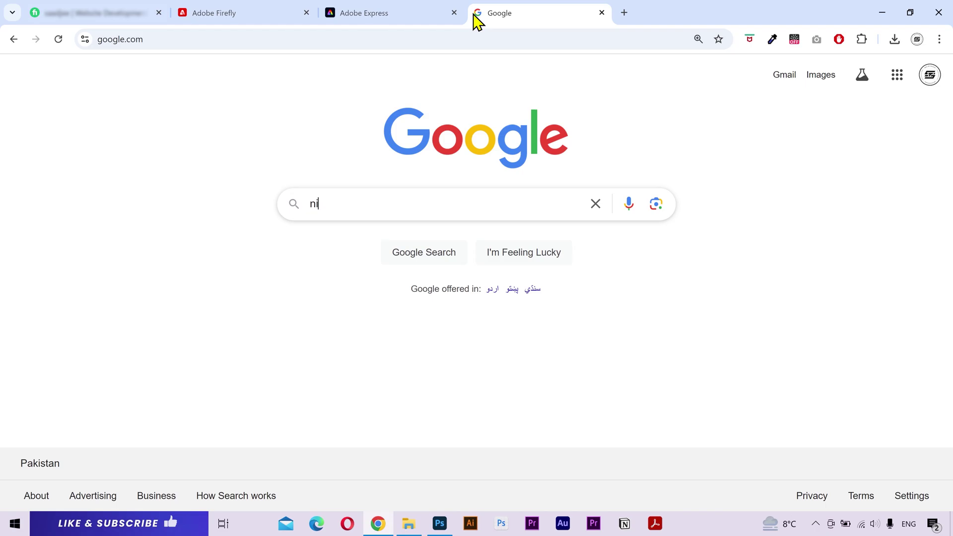
{"action": "type", "text": "ke logo"}
{"action": "key", "text": "Return"}
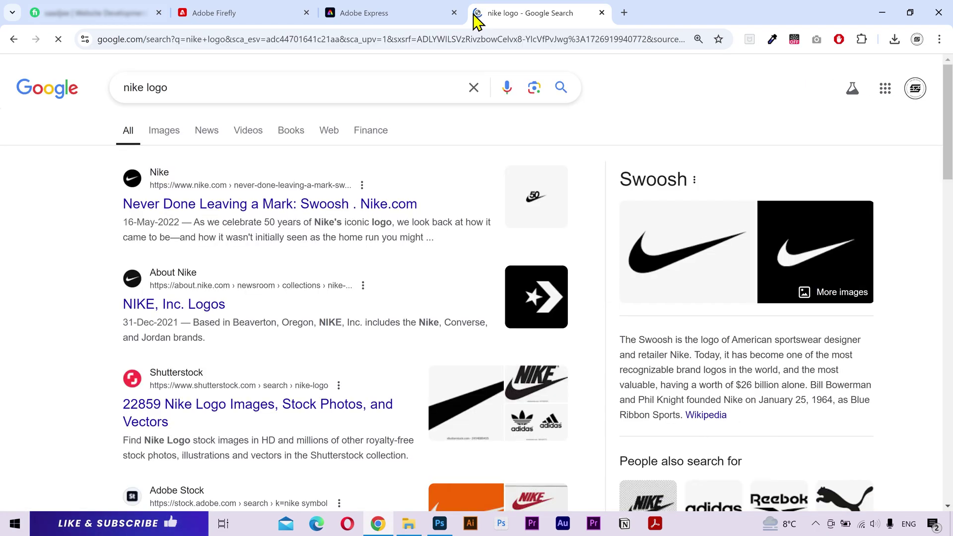
{"action": "left_click", "coordinate": [154, 139]}
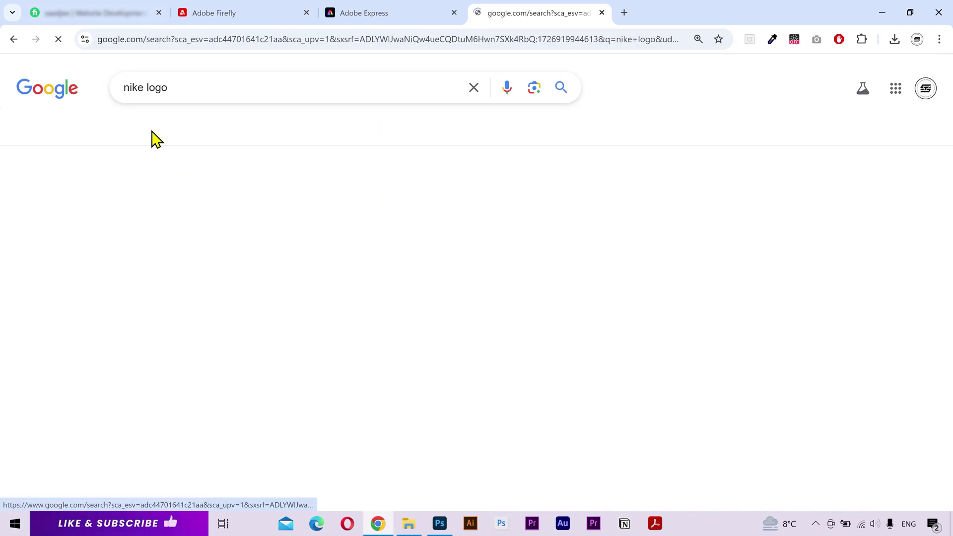
Step: Open the full-size Logos-world Nike-Logo.png in a new tab and view it
{"action": "left_click", "coordinate": [370, 277]}
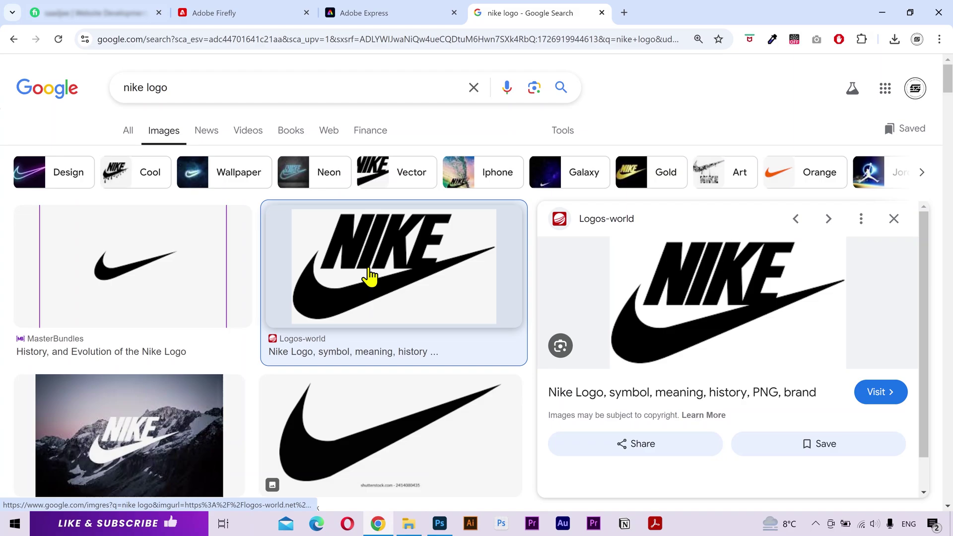
{"action": "right_click", "coordinate": [681, 370]}
{"action": "left_click", "coordinate": [744, 206]}
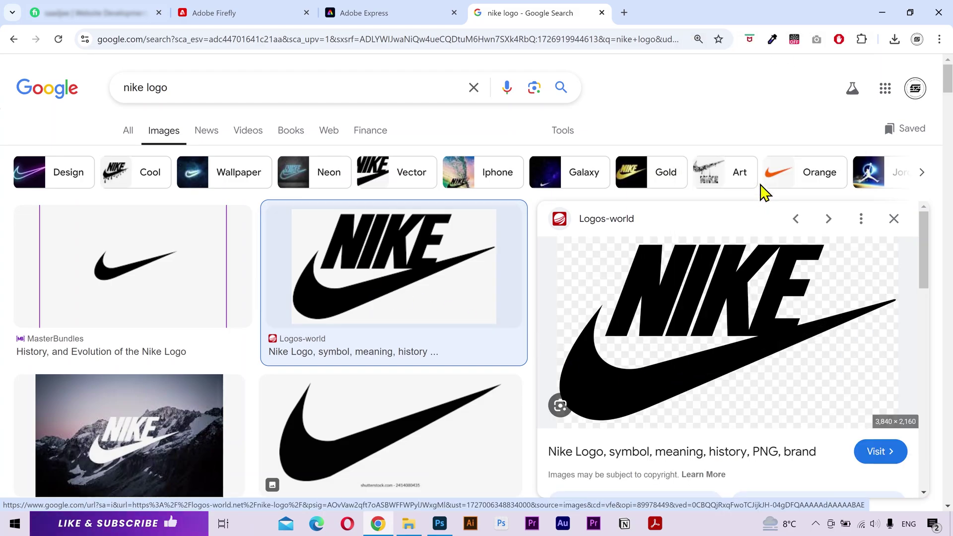
{"action": "left_click", "coordinate": [663, 13]}
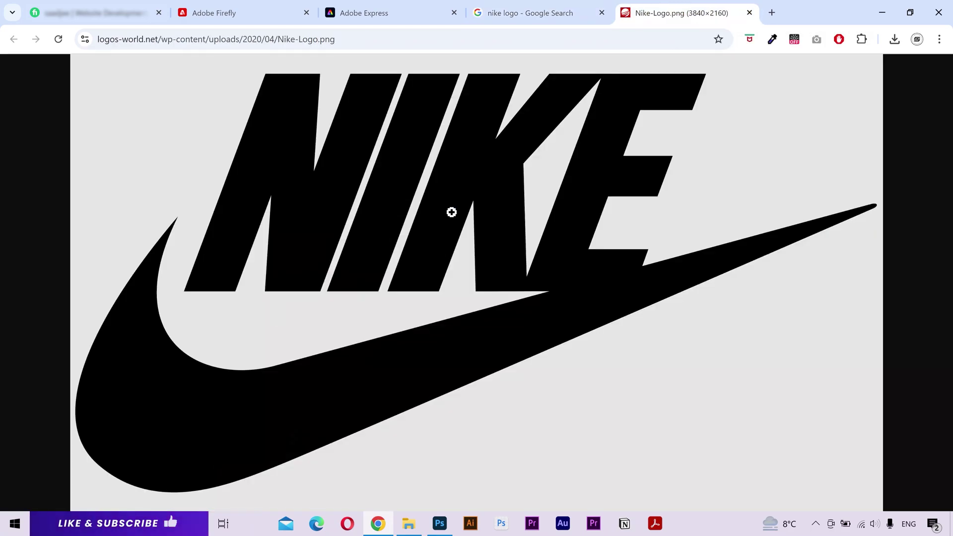
Step: Create a new 2400 × 2400 pixel, 300 ppi white Photoshop document
{"action": "key", "text": "alt+Tab"}
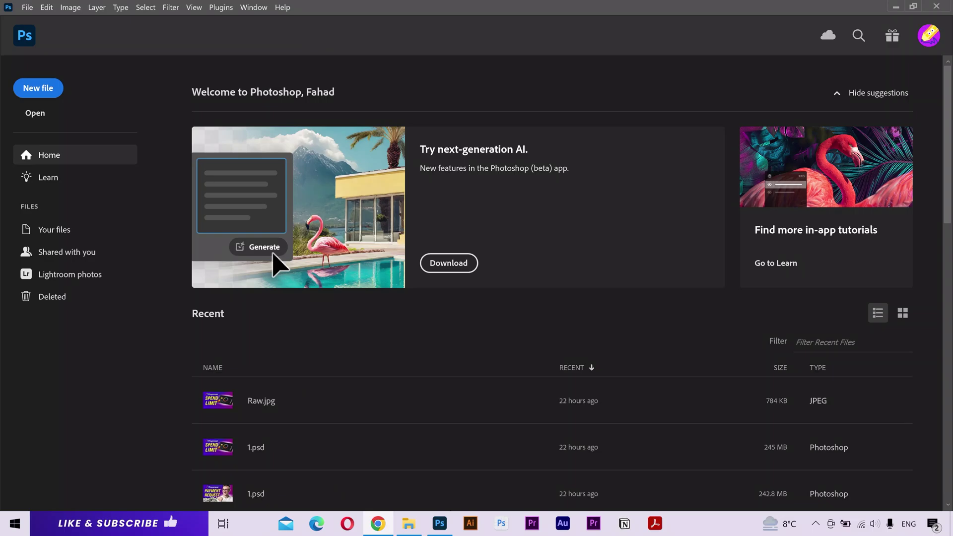
{"action": "left_click", "coordinate": [30, 7]}
{"action": "left_click", "coordinate": [34, 18]}
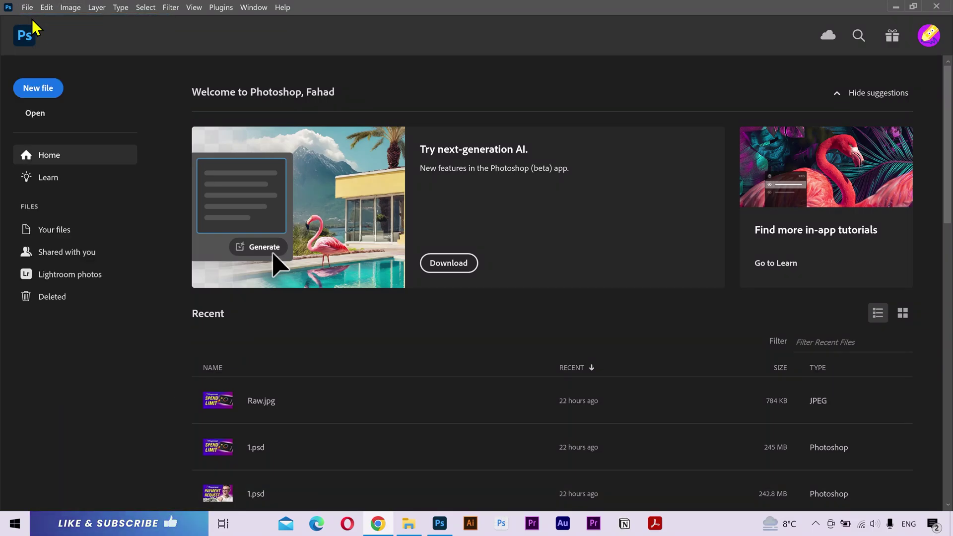
{"action": "left_click", "coordinate": [728, 122]}
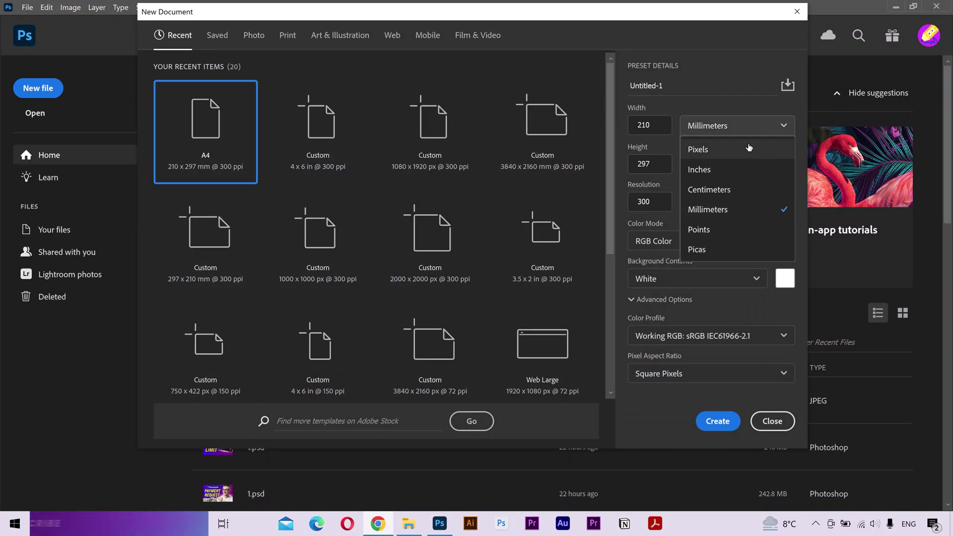
{"action": "left_click", "coordinate": [684, 145]}
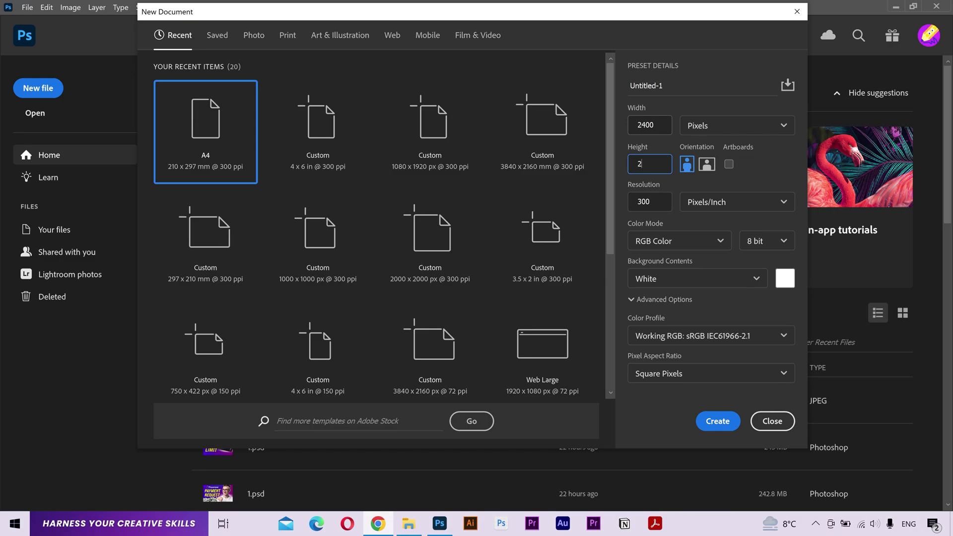
{"action": "left_click", "coordinate": [717, 421]}
Step: Copy the Nike logo image from the browser and return to Photoshop
{"action": "key", "text": "alt+Tab"}
{"action": "right_click", "coordinate": [430, 221]}
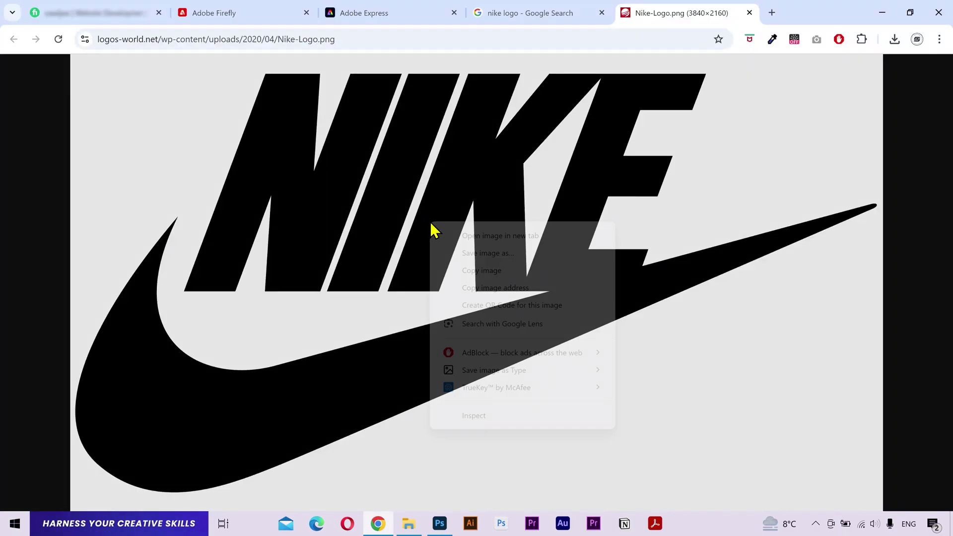
{"action": "left_click", "coordinate": [491, 271]}
{"action": "key", "text": "alt+Tab"}
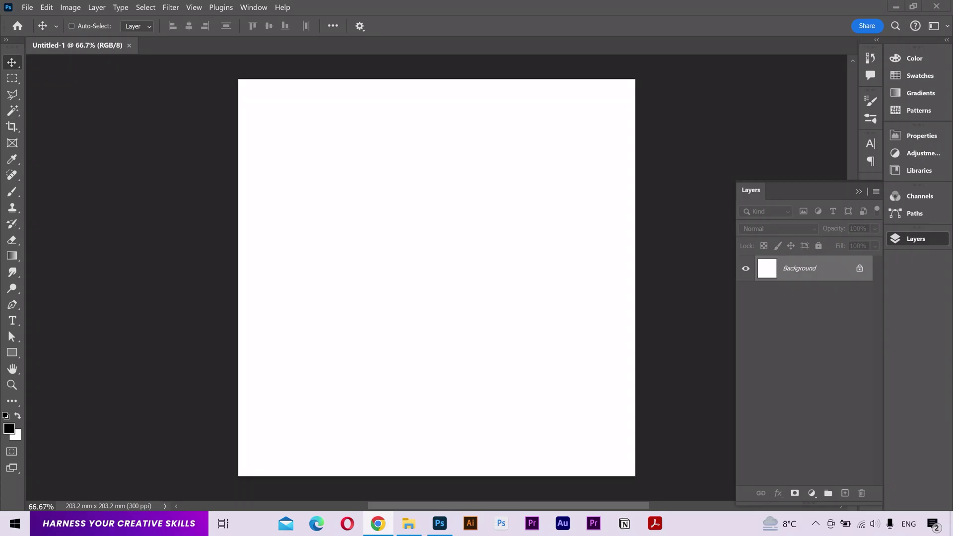
Step: Paste the Nike logo as Layer 1 and convert it to a smart object
{"action": "key", "text": "ctrl+v"}
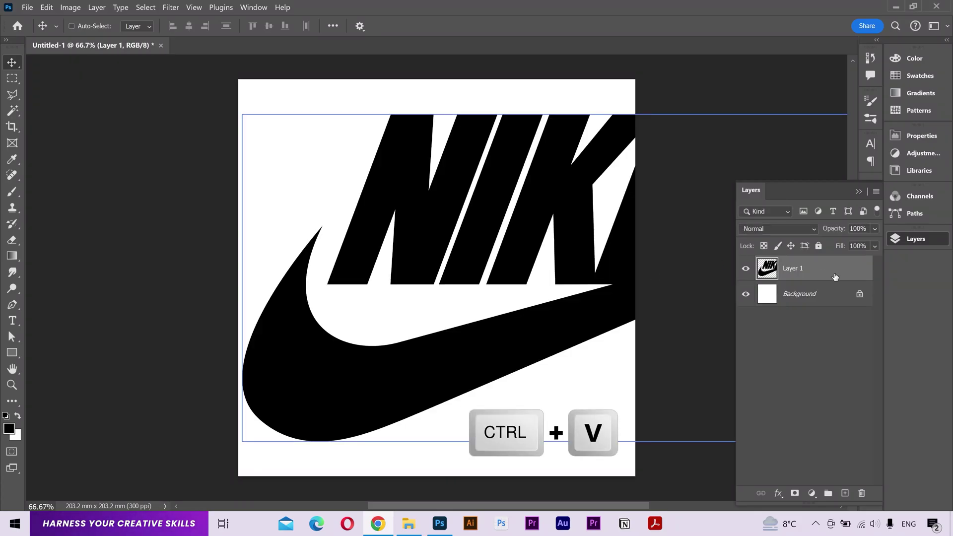
{"action": "right_click", "coordinate": [839, 271]}
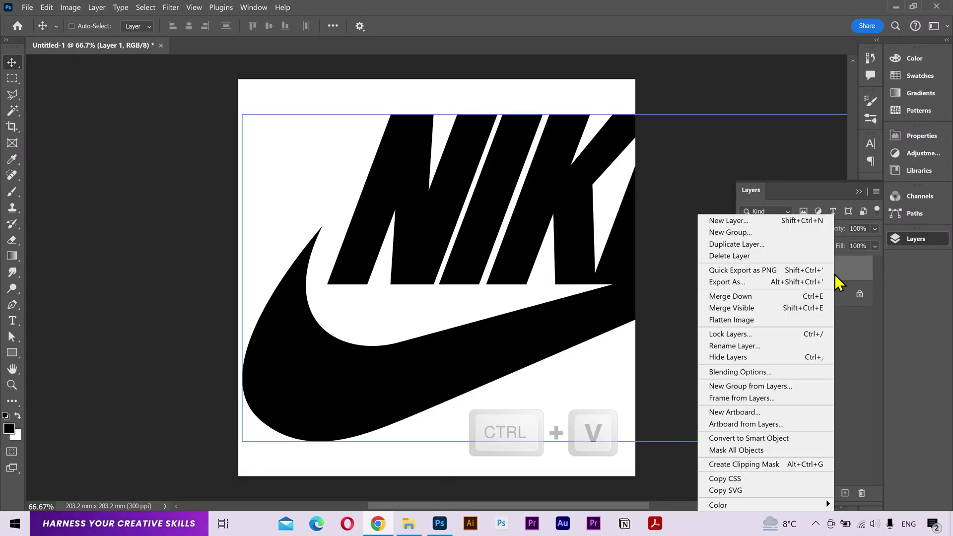
{"action": "left_click", "coordinate": [787, 440]}
Step: Scale the logo to about 57% and centre it on the canvas
{"action": "key", "text": "ctrl+t"}
{"action": "left_click_drag", "start_coordinate": [238, 117], "coordinate": [419, 230]}
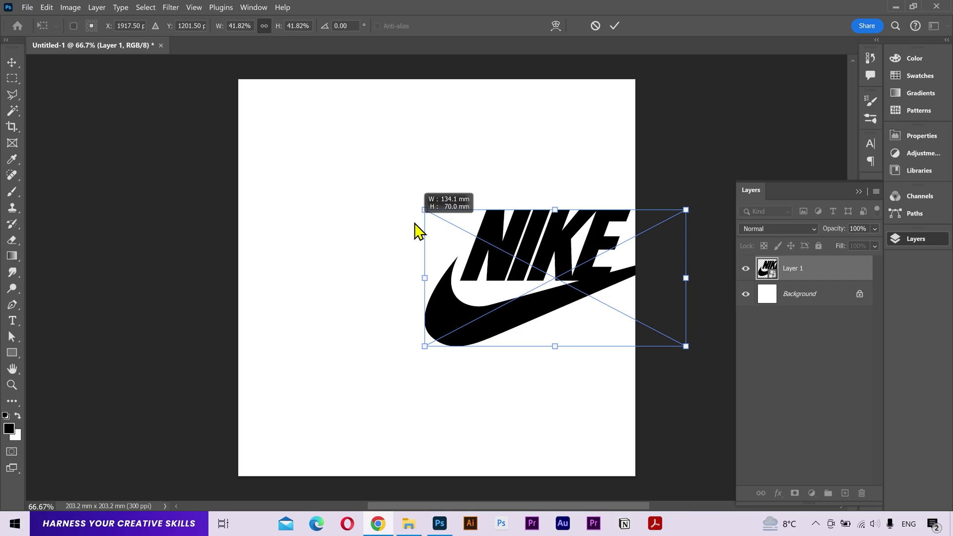
{"action": "left_click_drag", "start_coordinate": [601, 242], "coordinate": [488, 250]}
{"action": "left_click_drag", "start_coordinate": [565, 207], "coordinate": [613, 184]}
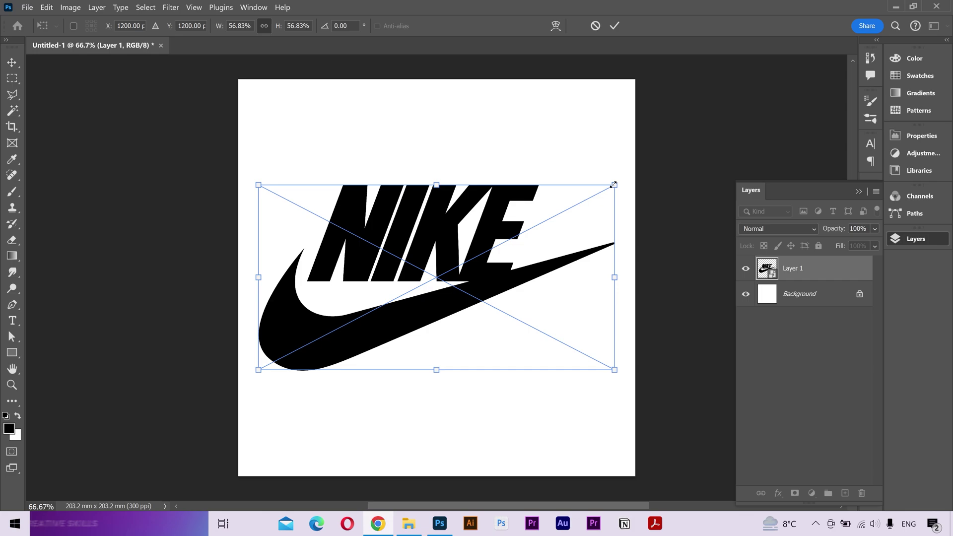
{"action": "key", "text": "Return"}
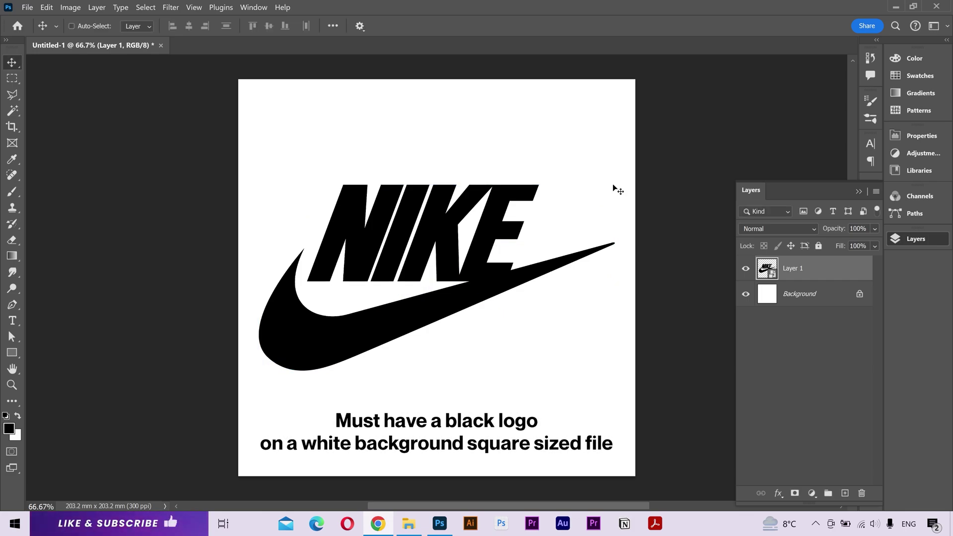
{"action": "key", "text": "ctrl"}
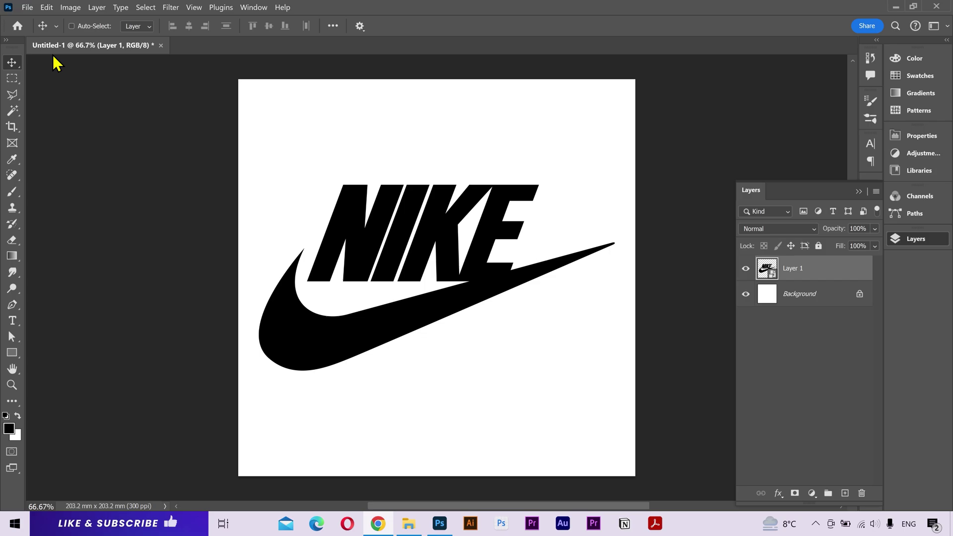
Step: Export the canvas as a 2400×2400 JPG named 'Nike logo' into the Others folder
{"action": "left_click", "coordinate": [28, 8]}
{"action": "mouse_move", "coordinate": [63, 212]}
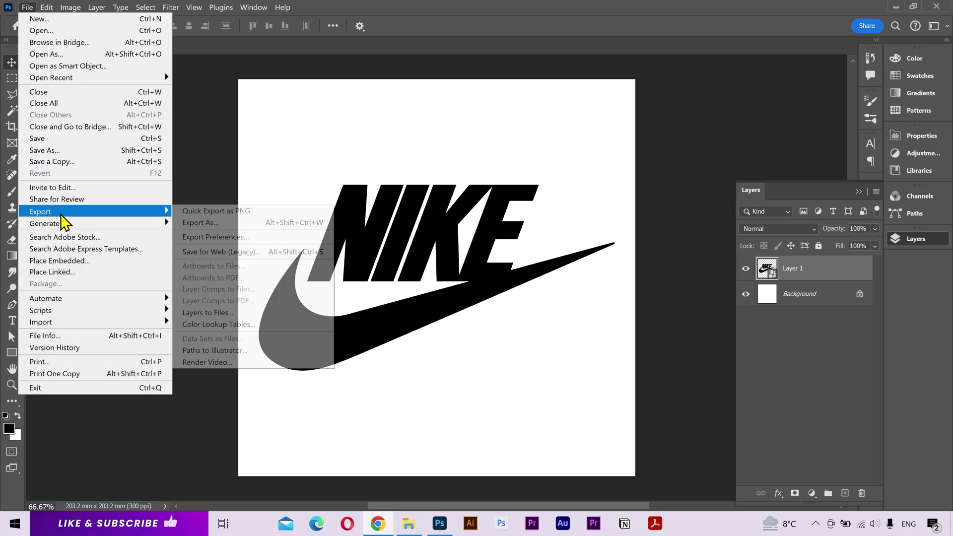
{"action": "left_click", "coordinate": [213, 224]}
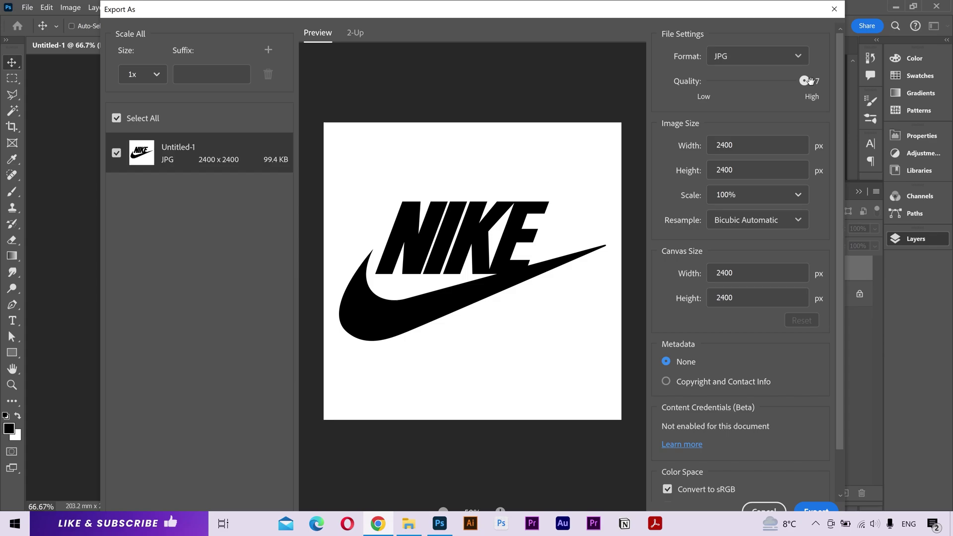
{"action": "left_click", "coordinate": [813, 507]}
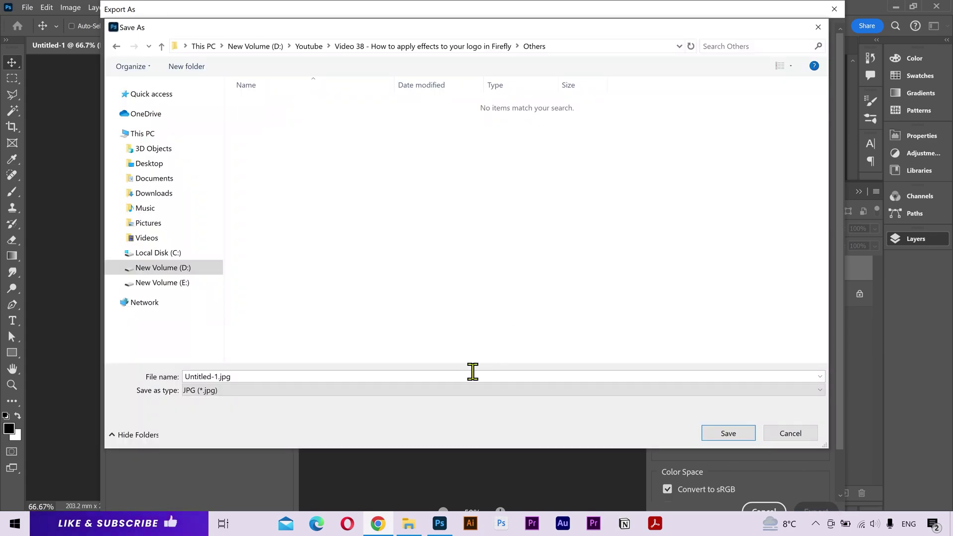
{"action": "type", "text": "Nike logo"}
{"action": "left_click", "coordinate": [739, 437]}
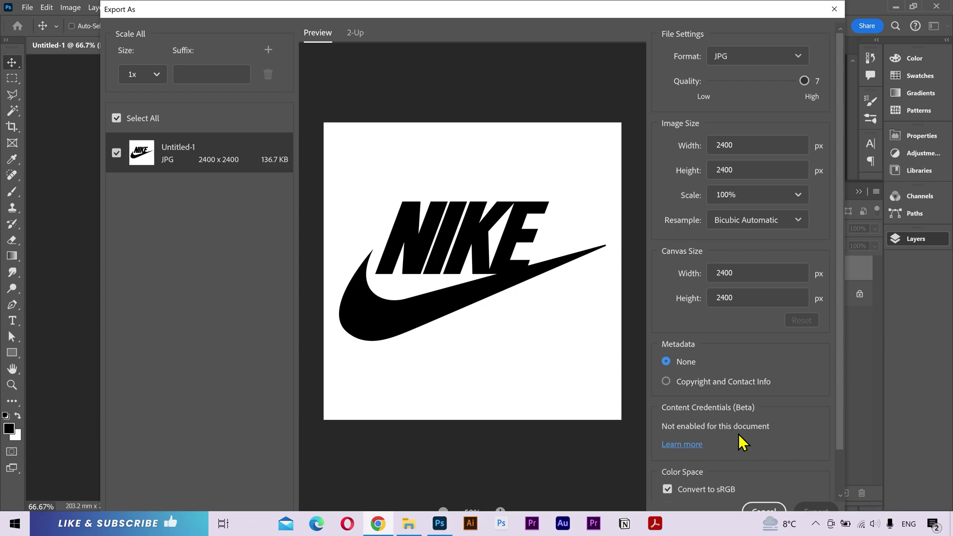
Step: In Firefly's Text to image, generate images from the prompt 'blue and gold marbel'
{"action": "key", "text": "alt+Tab"}
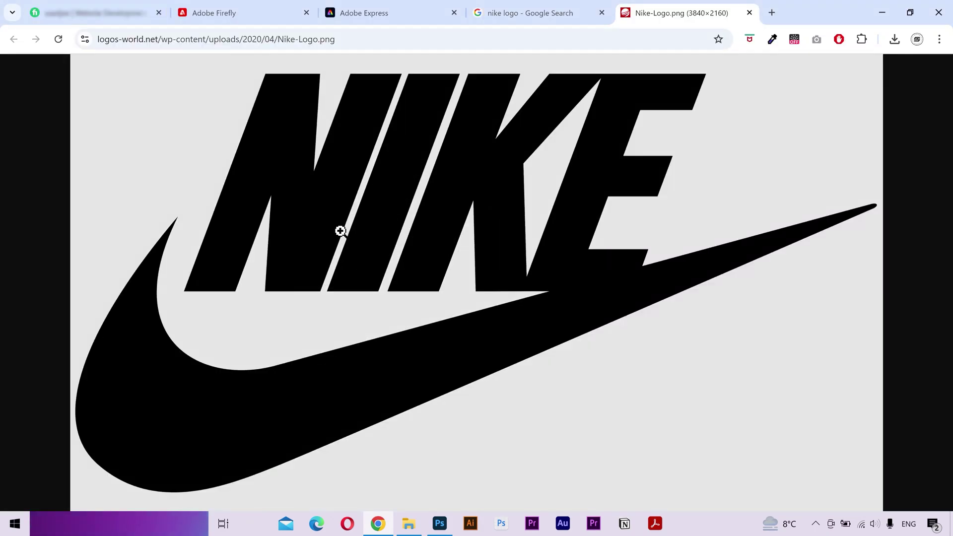
{"action": "left_click", "coordinate": [268, 10]}
{"action": "scroll", "coordinate": [483, 334], "scroll_direction": "down", "scroll_amount": 8}
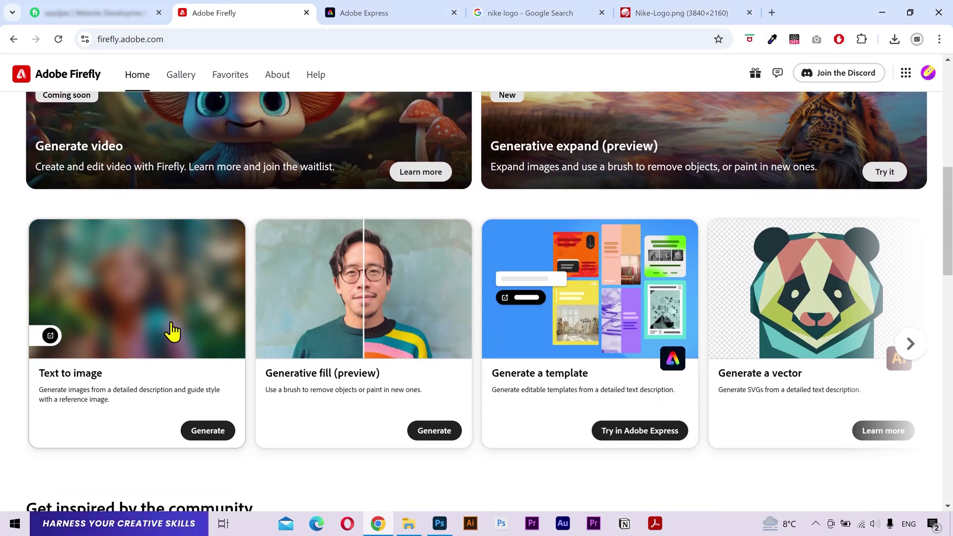
{"action": "left_click", "coordinate": [172, 332]}
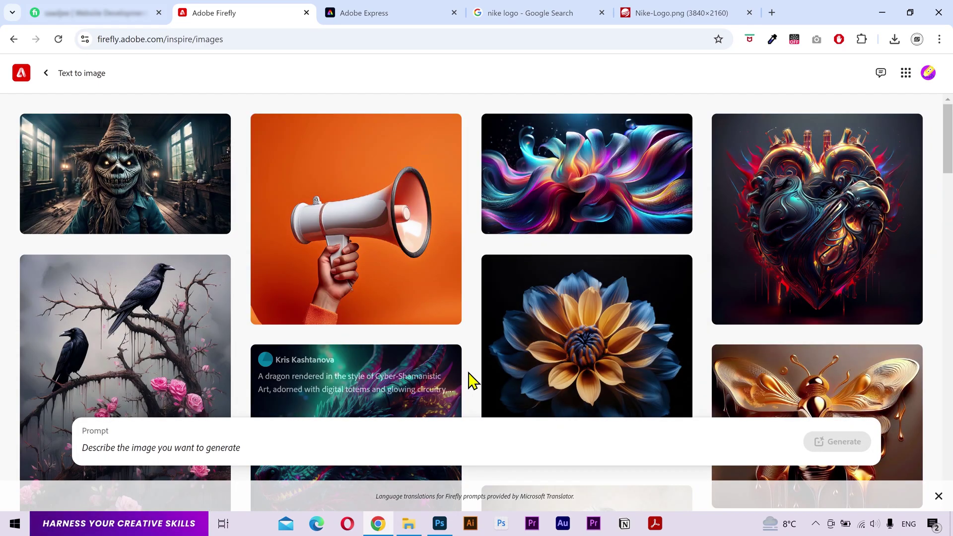
{"action": "left_click", "coordinate": [490, 445]}
{"action": "type", "text": "blue and gold marbel"}
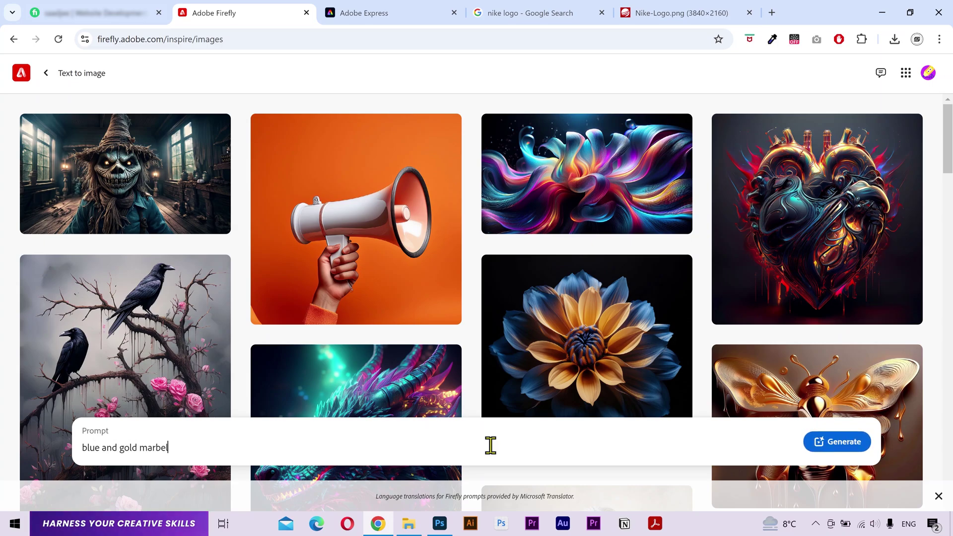
{"action": "left_click", "coordinate": [824, 449]}
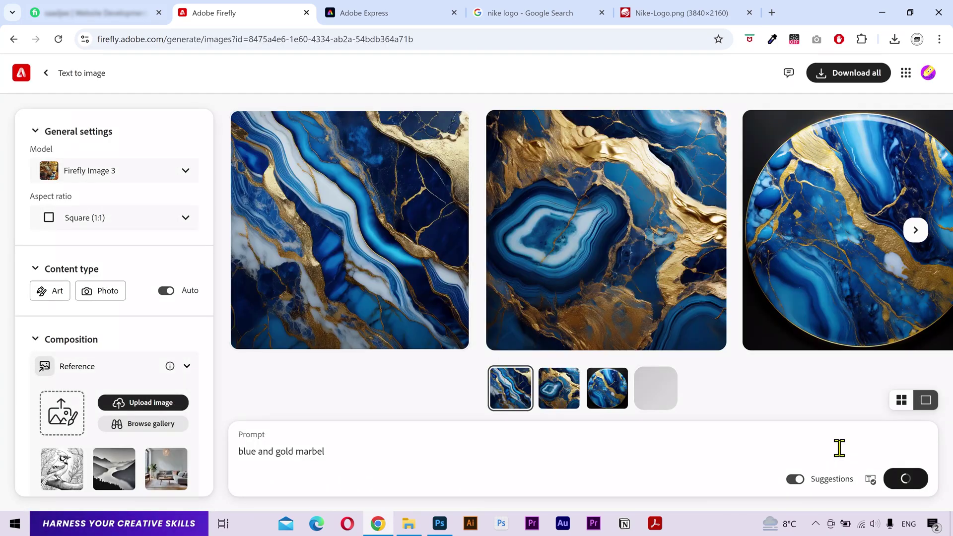
Step: Upload Nike logo.jpg as the composition reference image
{"action": "left_click", "coordinate": [915, 231]}
{"action": "scroll", "coordinate": [135, 343], "scroll_direction": "down", "scroll_amount": 3}
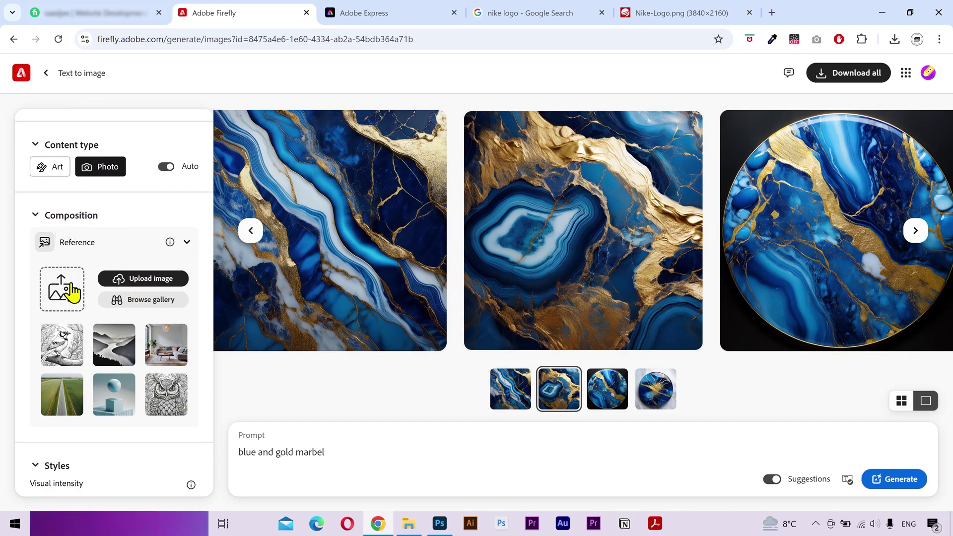
{"action": "left_click", "coordinate": [62, 293]}
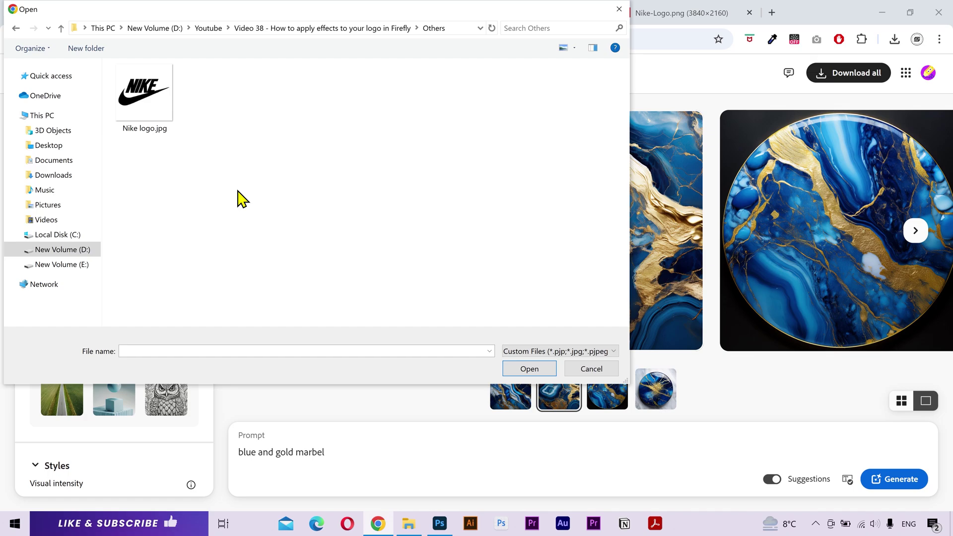
{"action": "double_click", "coordinate": [144, 97]}
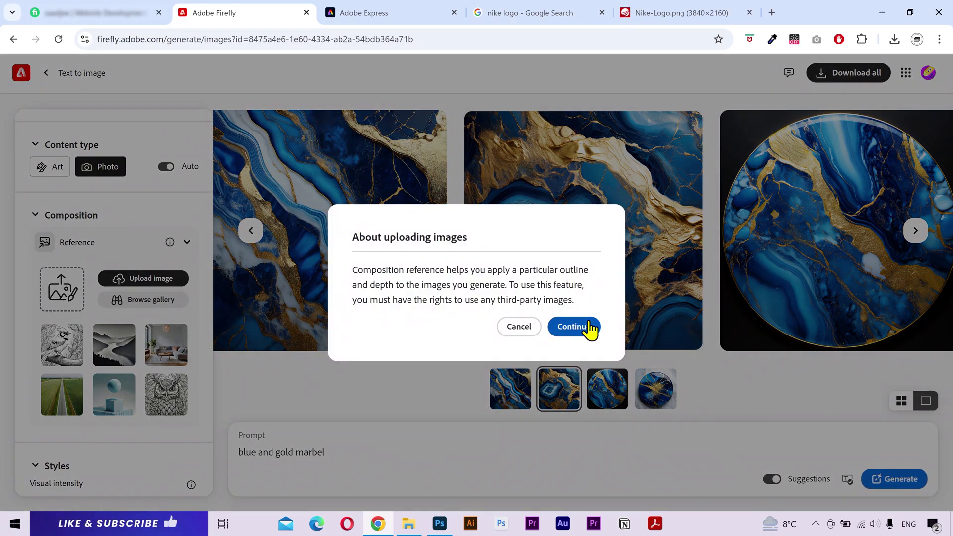
{"action": "left_click", "coordinate": [573, 327]}
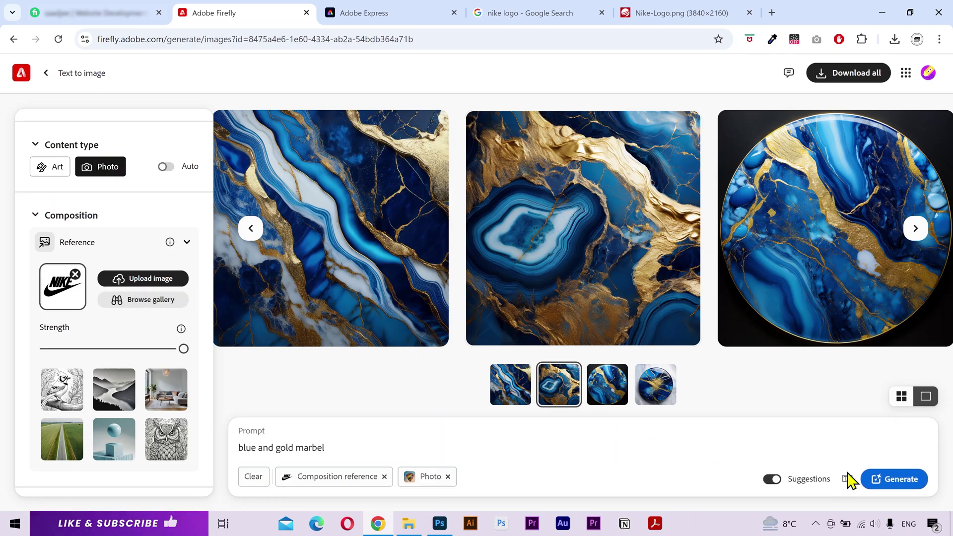
Step: Generate gold Nike-logo marble images at full strength and browse them enlarged
{"action": "left_click", "coordinate": [879, 484]}
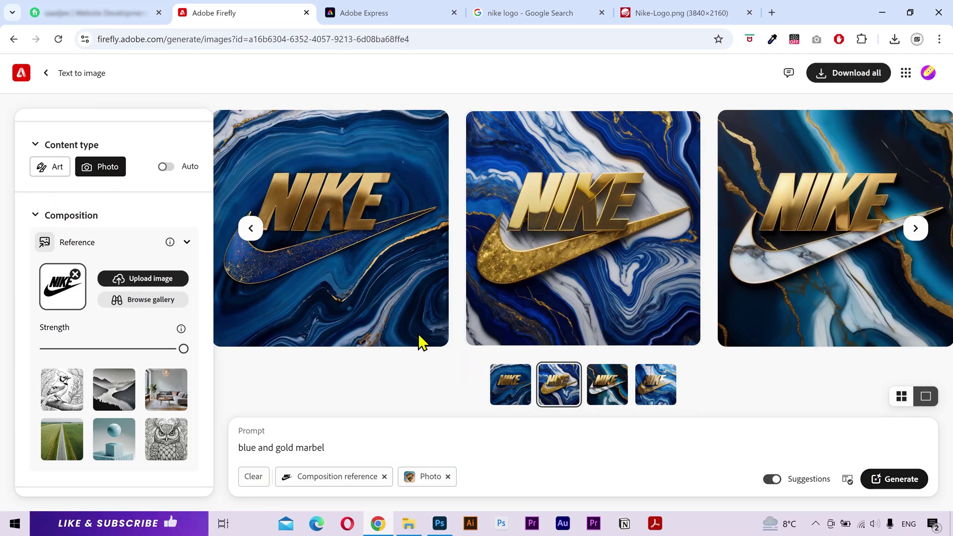
{"action": "left_click", "coordinate": [579, 229]}
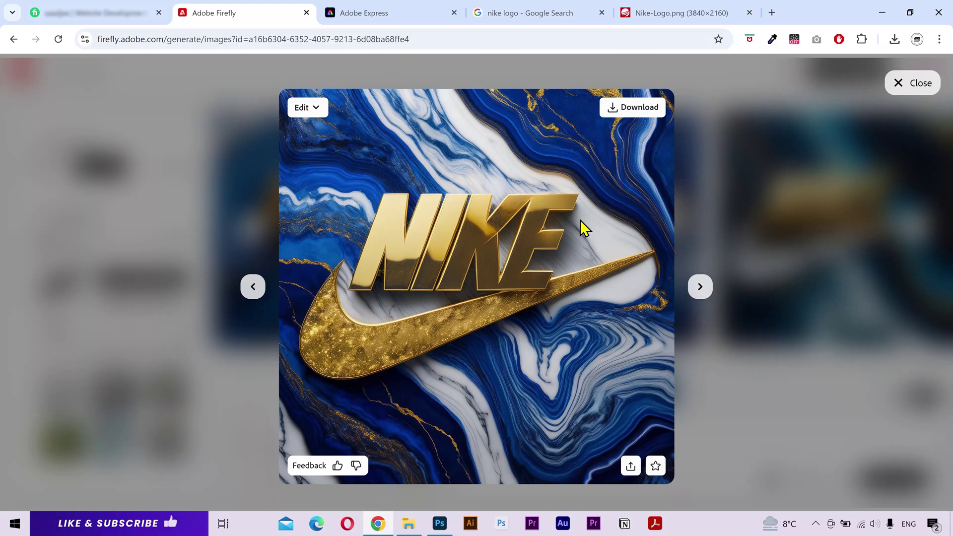
{"action": "left_click", "coordinate": [695, 289]}
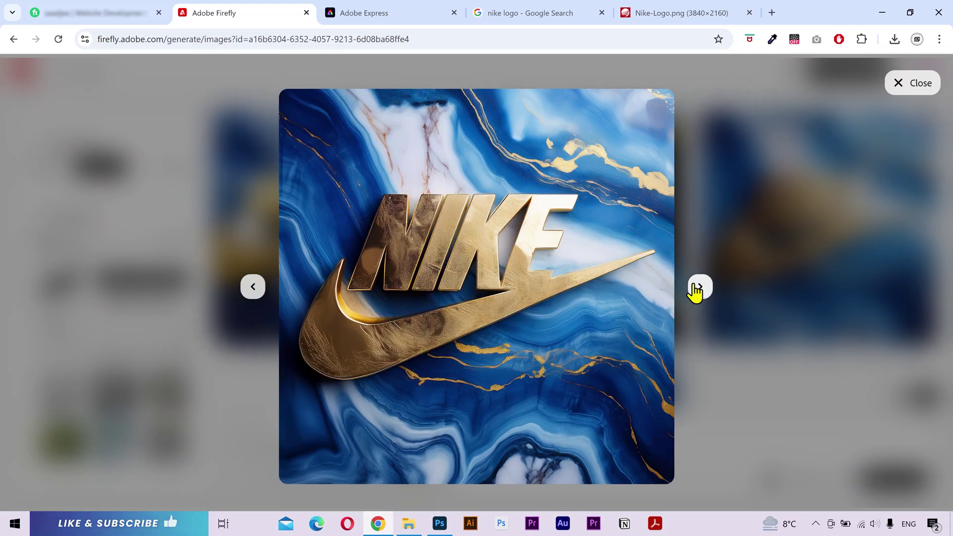
Step: Regenerate with 'blue and gold marbel, isolated on a white background' and preview the second result
{"action": "left_click", "coordinate": [766, 179]}
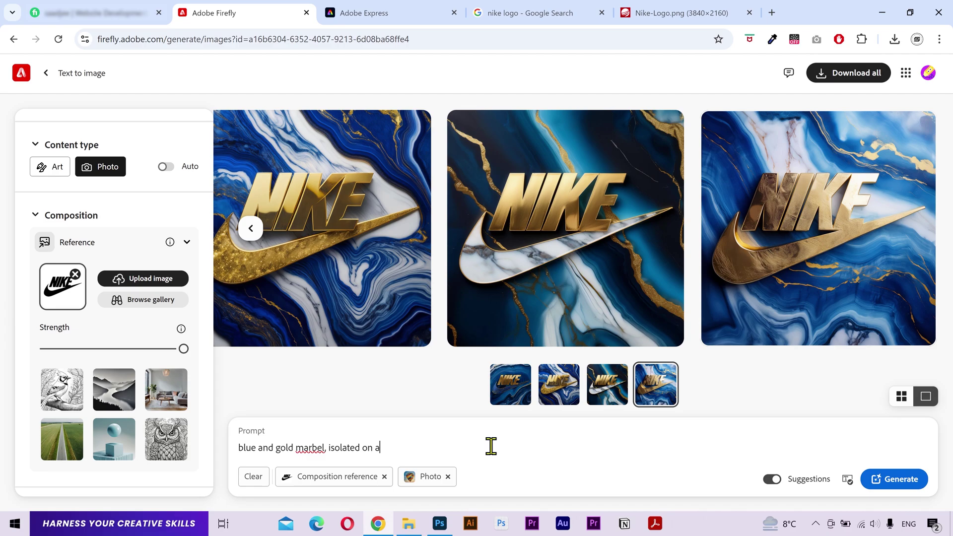
{"action": "left_click", "coordinate": [898, 480]}
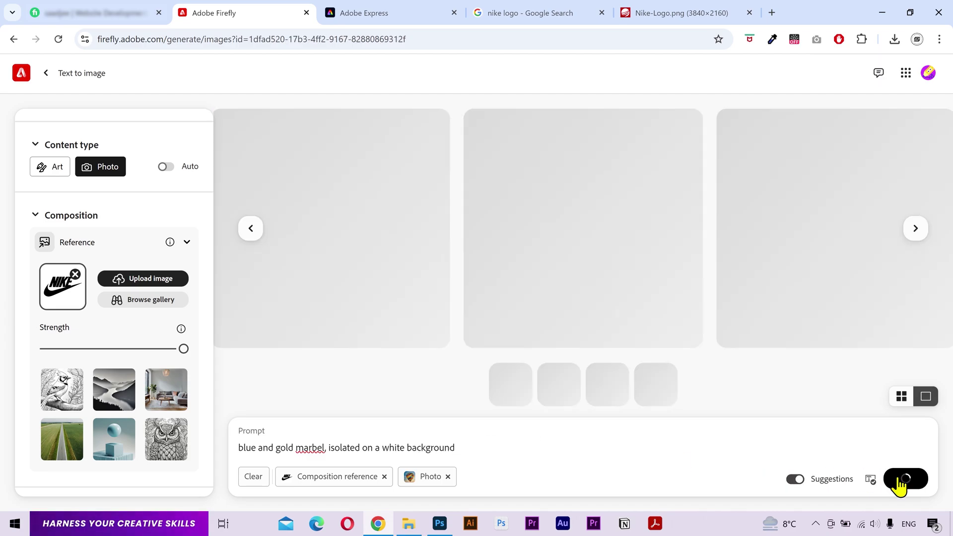
{"action": "left_click", "coordinate": [252, 229]}
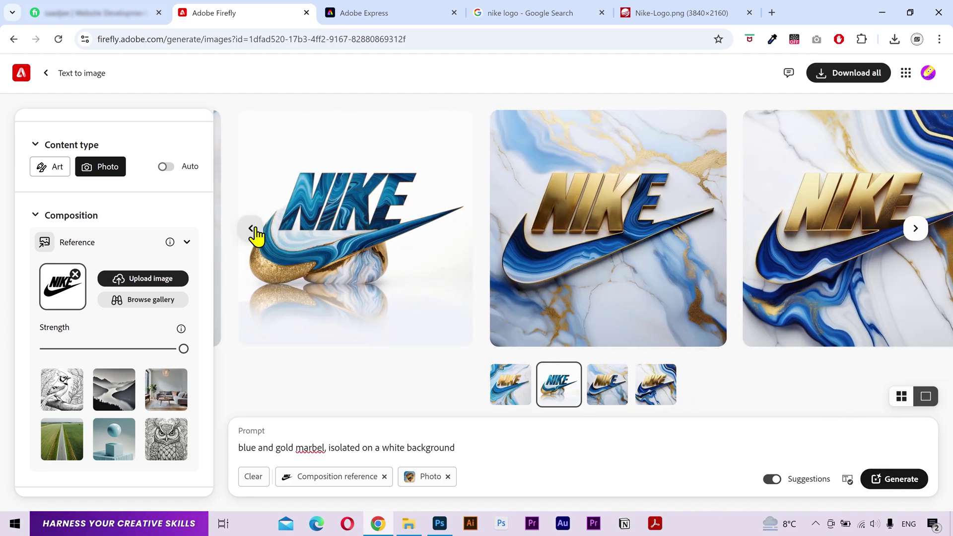
{"action": "left_click", "coordinate": [567, 268]}
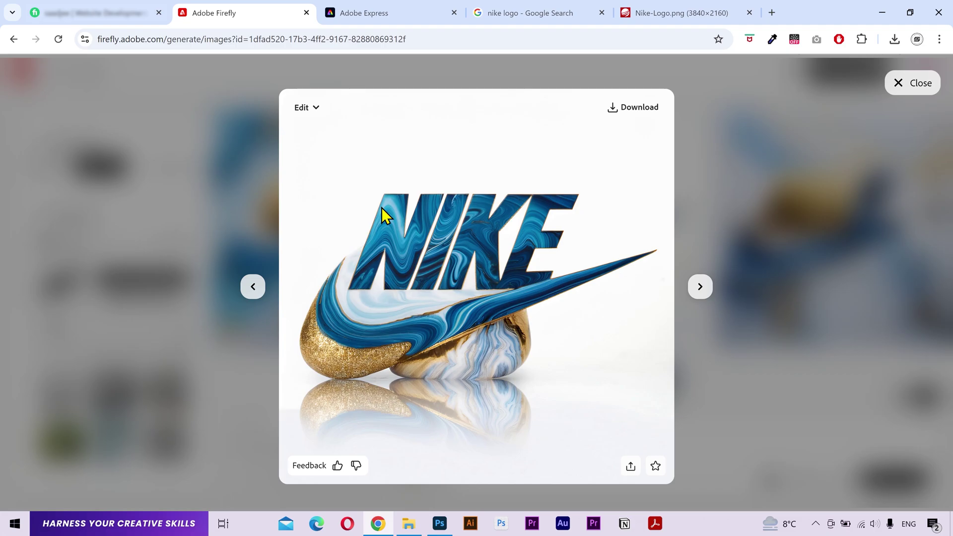
{"action": "left_click", "coordinate": [799, 203]}
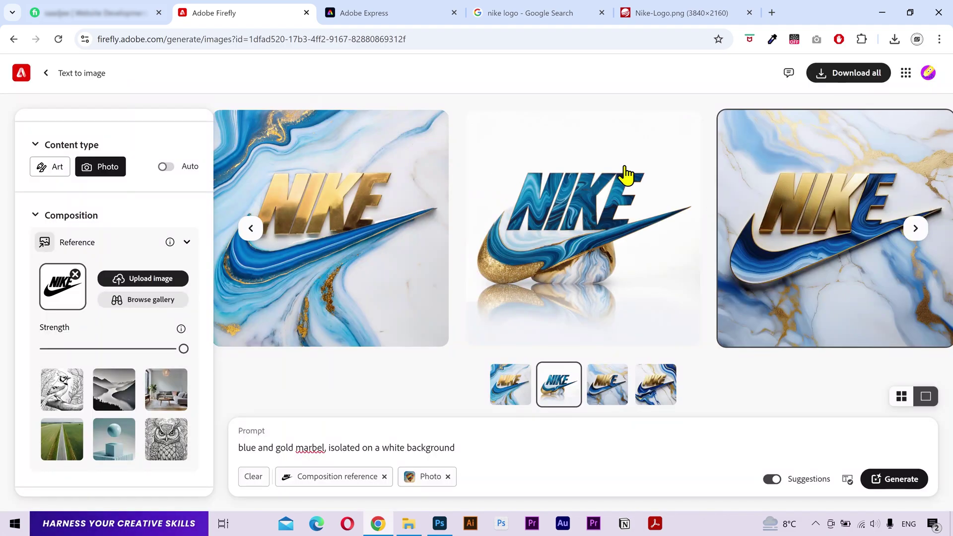
Step: Create a new square 1:1 Adobe Express design and add the text 'SUBSCRIBE'
{"action": "left_click", "coordinate": [386, 12]}
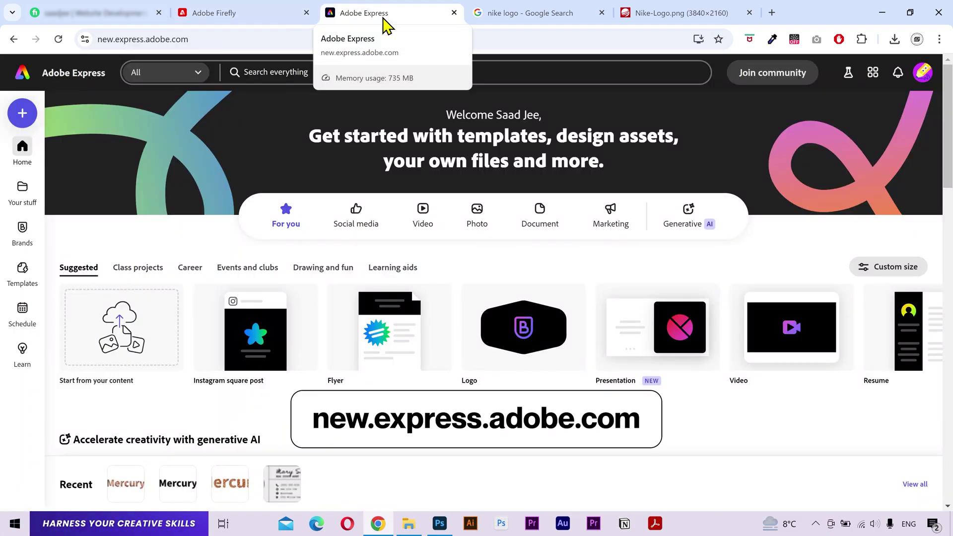
{"action": "left_click", "coordinate": [25, 114]}
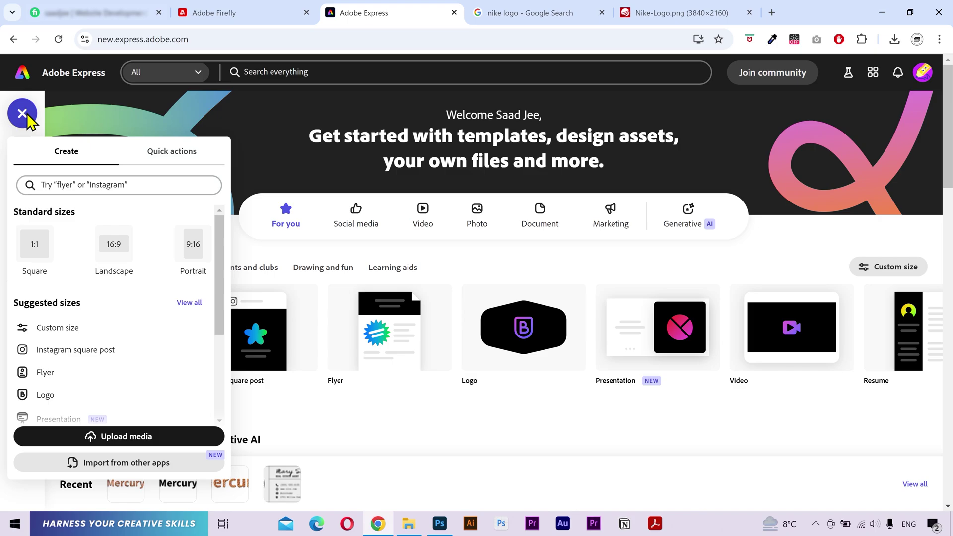
{"action": "left_click", "coordinate": [44, 259]}
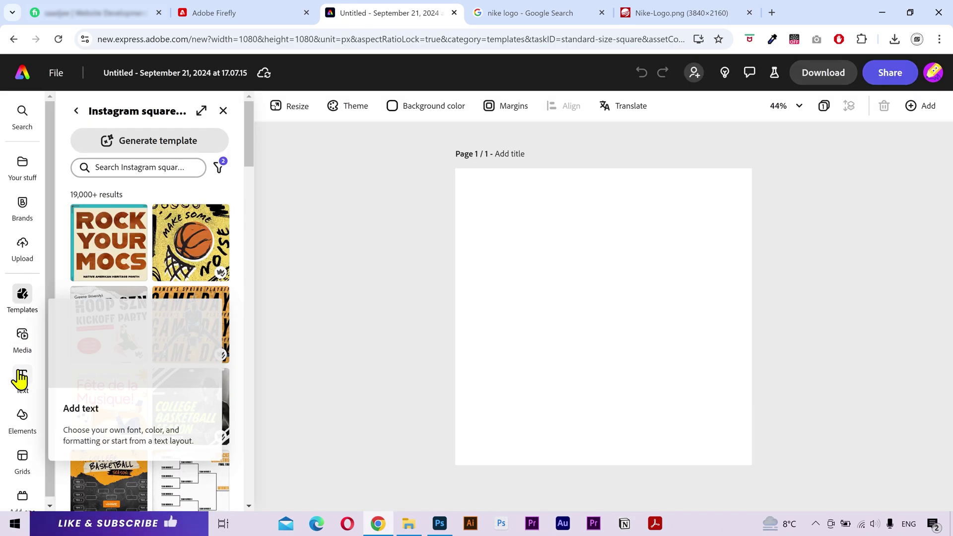
{"action": "left_click", "coordinate": [22, 376]}
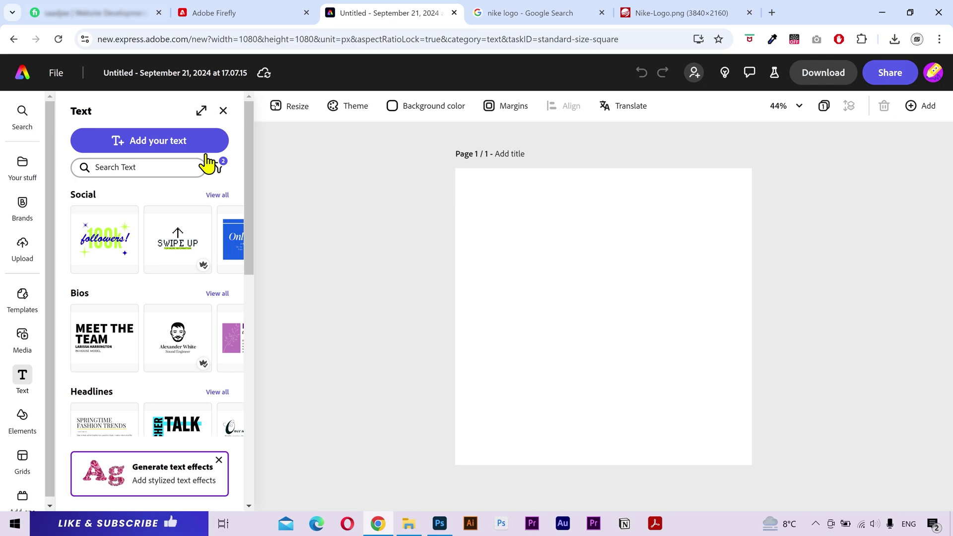
{"action": "left_click", "coordinate": [184, 141]}
{"action": "type", "text": "SUBSCRIBE"}
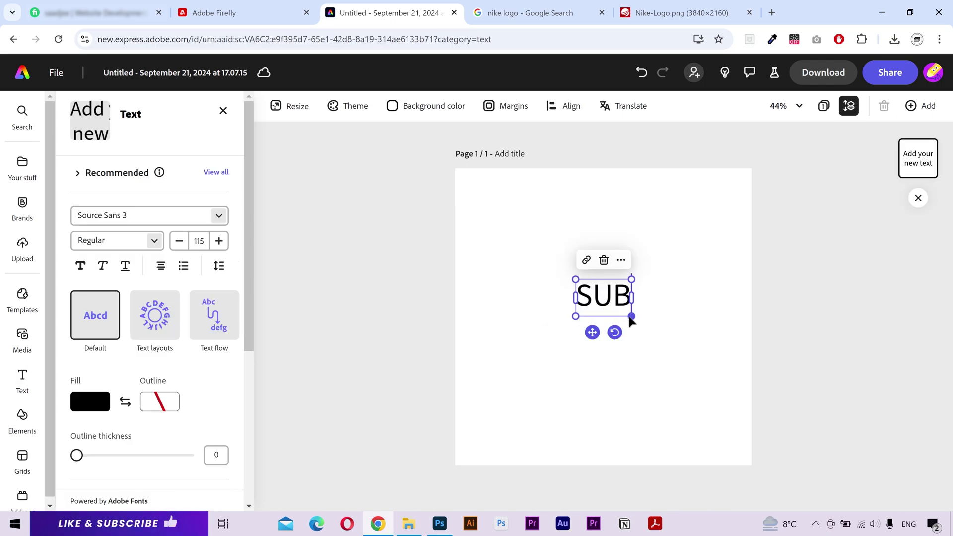
Step: Make SUBSCRIBE bold and enlarge it to size 173
{"action": "double_click", "coordinate": [624, 303]}
{"action": "left_click", "coordinate": [124, 240]}
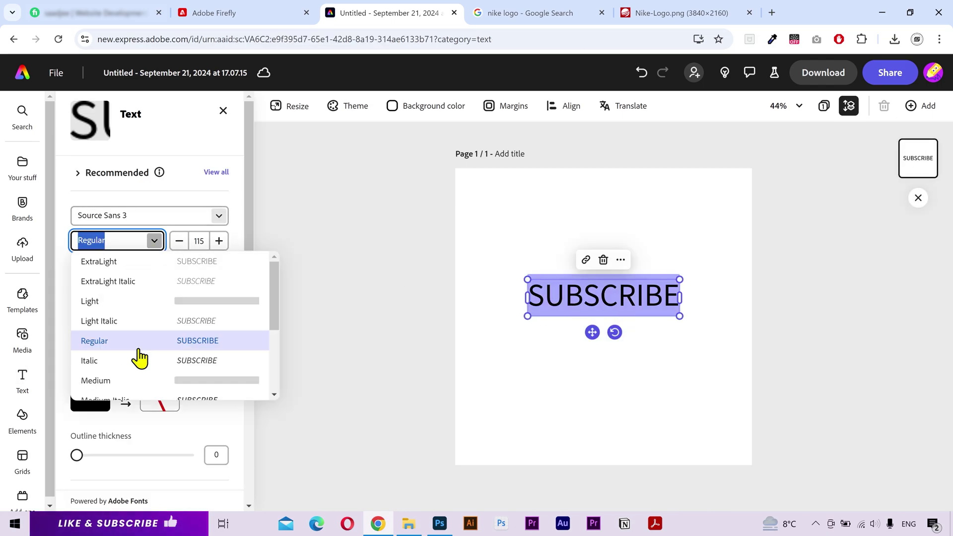
{"action": "scroll", "coordinate": [141, 359], "scroll_direction": "down", "scroll_amount": 3}
{"action": "left_click", "coordinate": [133, 338]}
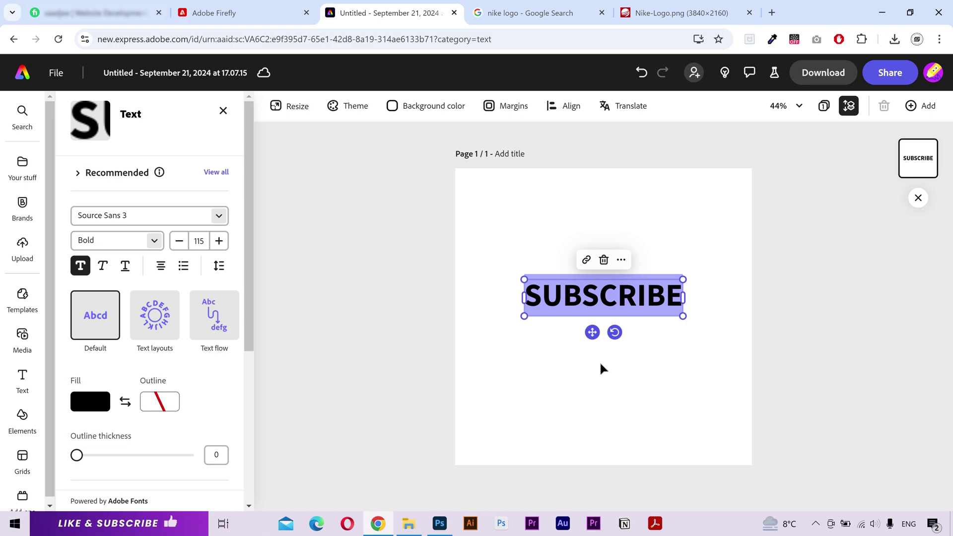
{"action": "left_click", "coordinate": [655, 311]}
{"action": "left_click_drag", "start_coordinate": [681, 281], "coordinate": [723, 255]}
Step: Align the SUBSCRIBE text to the middle of the page
{"action": "left_click", "coordinate": [571, 107]}
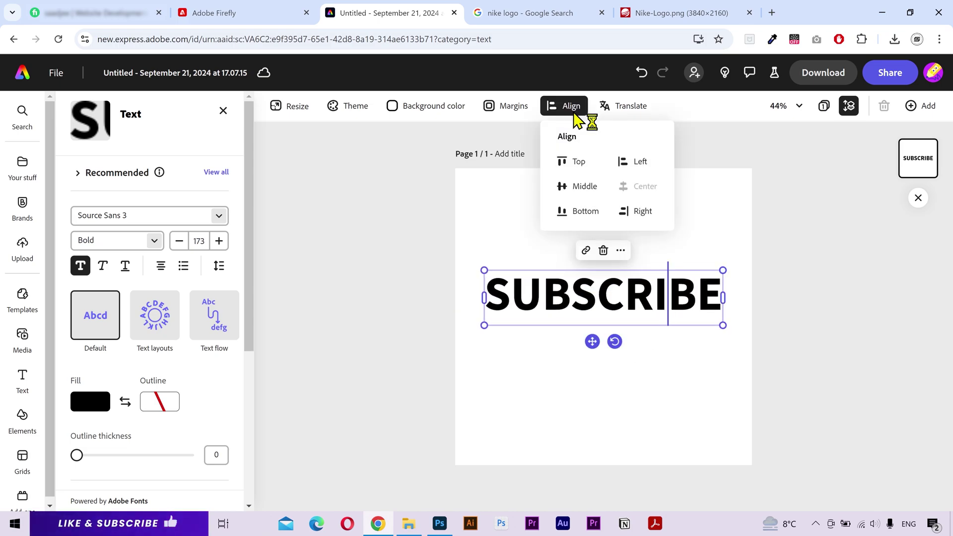
{"action": "left_click", "coordinate": [576, 187]}
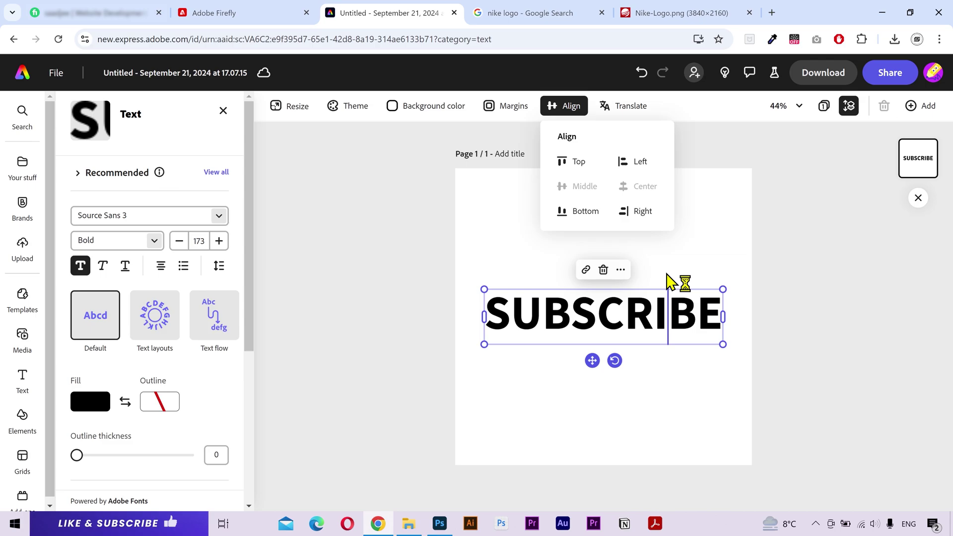
{"action": "left_click", "coordinate": [666, 308]}
Step: Open Generate text effects and view the full gallery of sample text effects
{"action": "scroll", "coordinate": [165, 361], "scroll_direction": "down", "scroll_amount": 5}
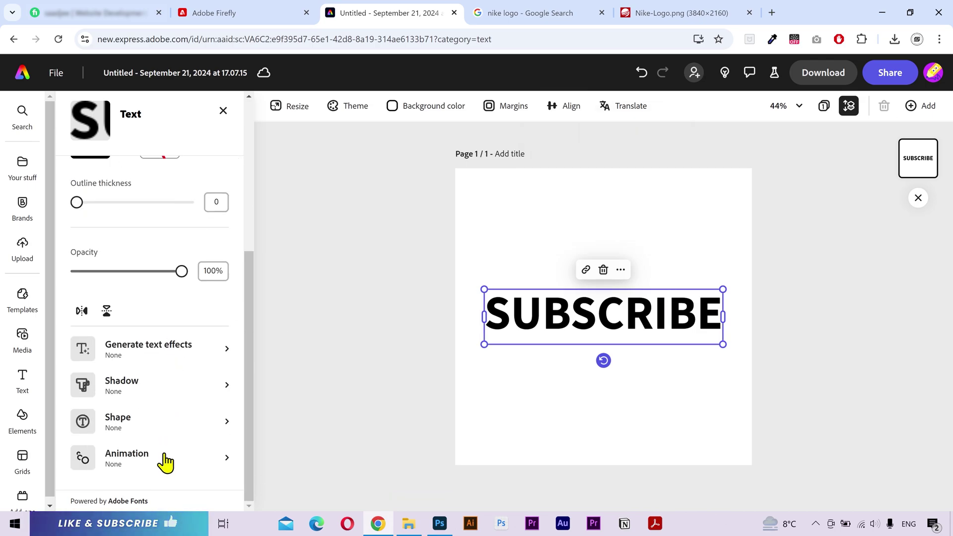
{"action": "left_click", "coordinate": [201, 360]}
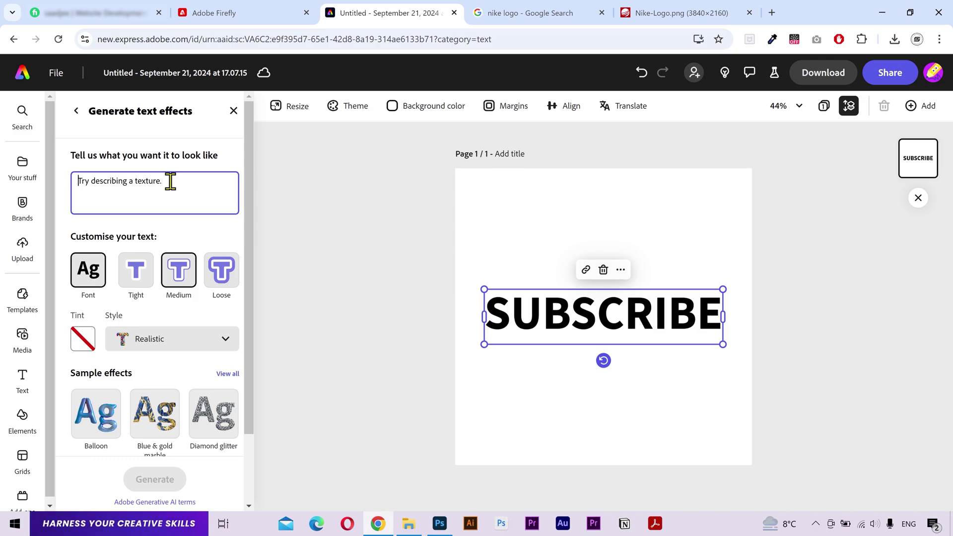
{"action": "scroll", "coordinate": [170, 319], "scroll_direction": "down", "scroll_amount": 3}
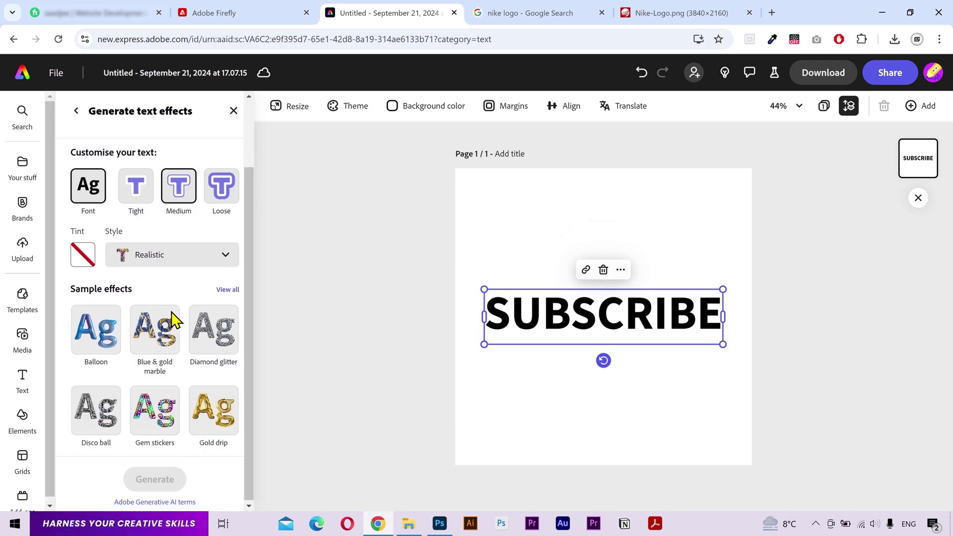
{"action": "left_click", "coordinate": [224, 290]}
{"action": "scroll", "coordinate": [208, 256], "scroll_direction": "down", "scroll_amount": 15}
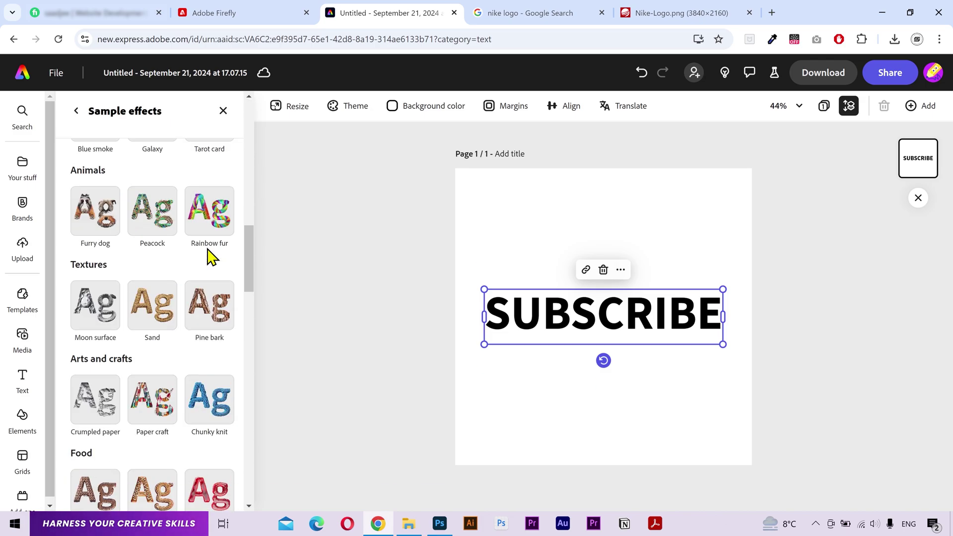
{"action": "scroll", "coordinate": [208, 257], "scroll_direction": "up", "scroll_amount": 15}
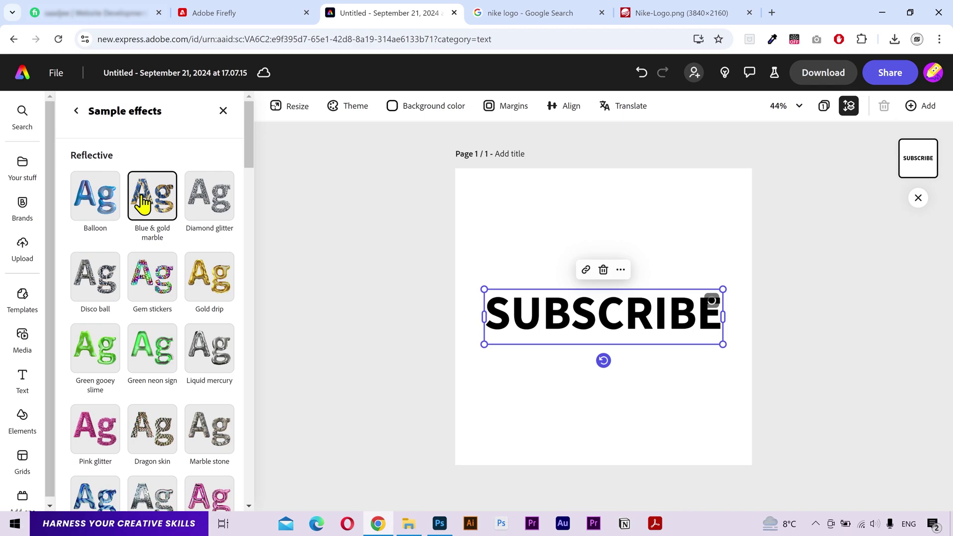
Step: Apply the third Blue & gold marble variation to the SUBSCRIBE text
{"action": "left_click", "coordinate": [76, 111]}
{"action": "scroll", "coordinate": [191, 348], "scroll_direction": "down", "scroll_amount": 5}
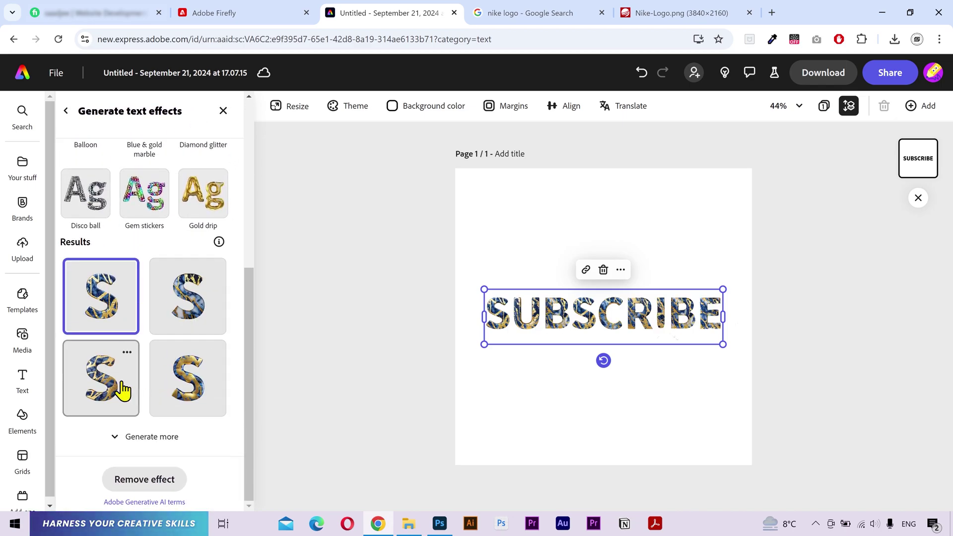
{"action": "left_click", "coordinate": [121, 391]}
{"action": "scroll", "coordinate": [636, 324], "scroll_direction": "up", "scroll_amount": 3}
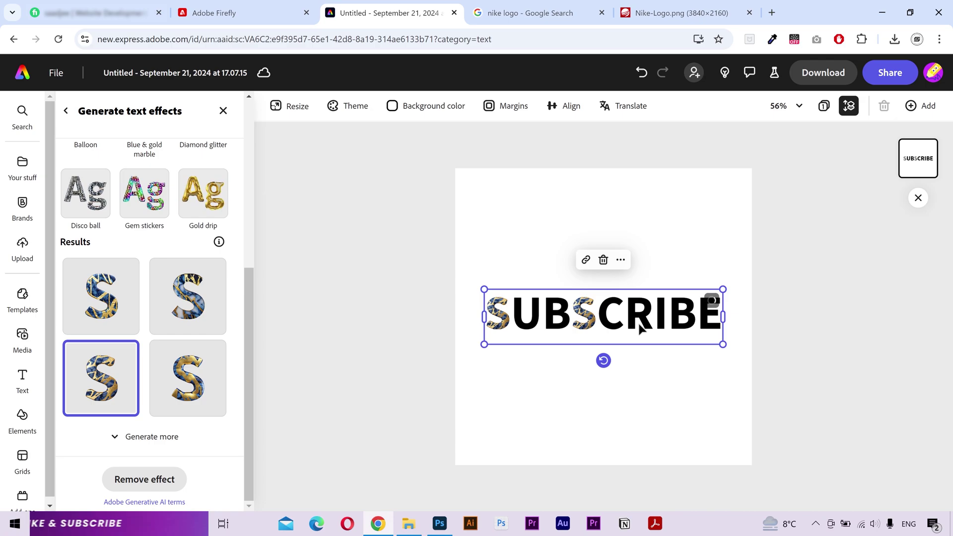
Step: Shorten the word to SCRIBE, enlarge it, and apply a newly generated marble variation
{"action": "left_click_drag", "start_coordinate": [551, 318], "coordinate": [393, 312]}
{"action": "key", "text": "BackSpace"}
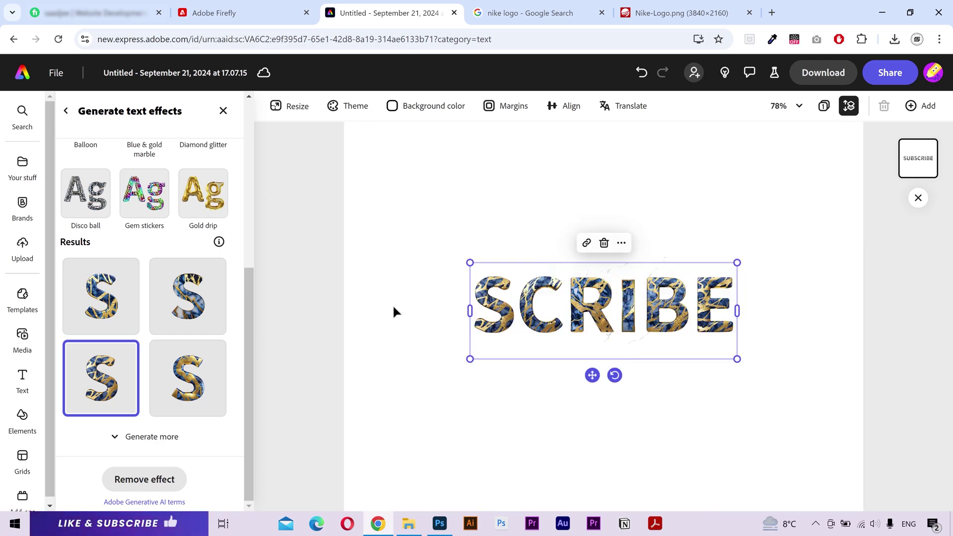
{"action": "left_click_drag", "start_coordinate": [738, 261], "coordinate": [844, 193]}
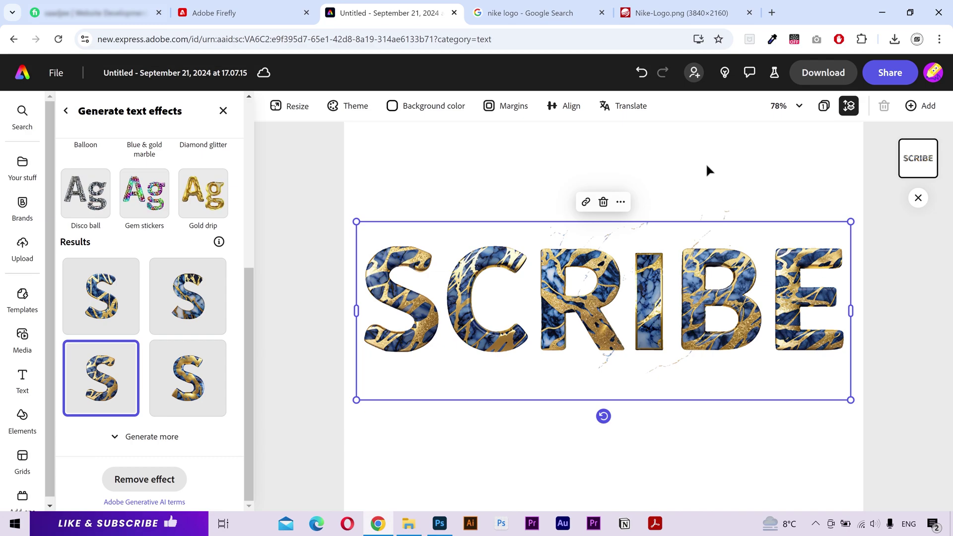
{"action": "left_click", "coordinate": [153, 450]}
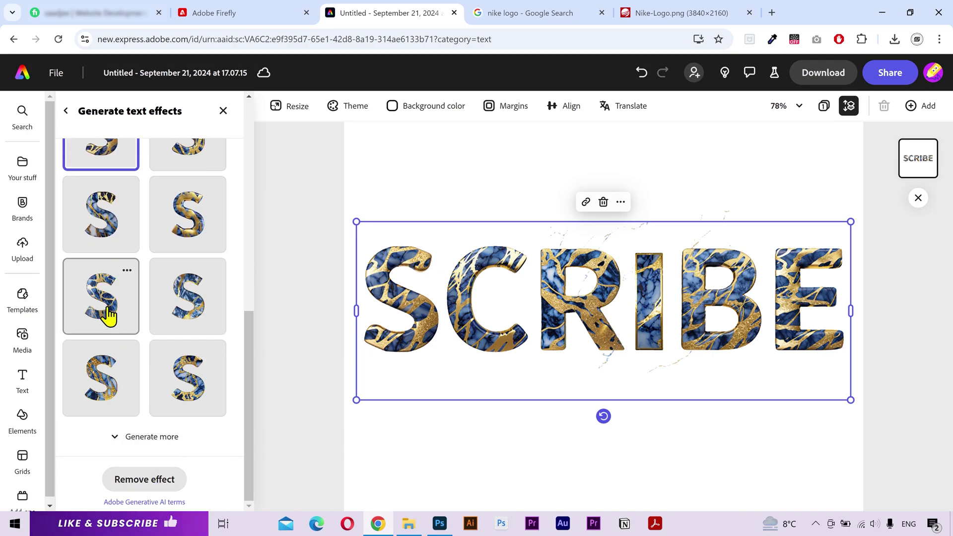
{"action": "left_click", "coordinate": [108, 315]}
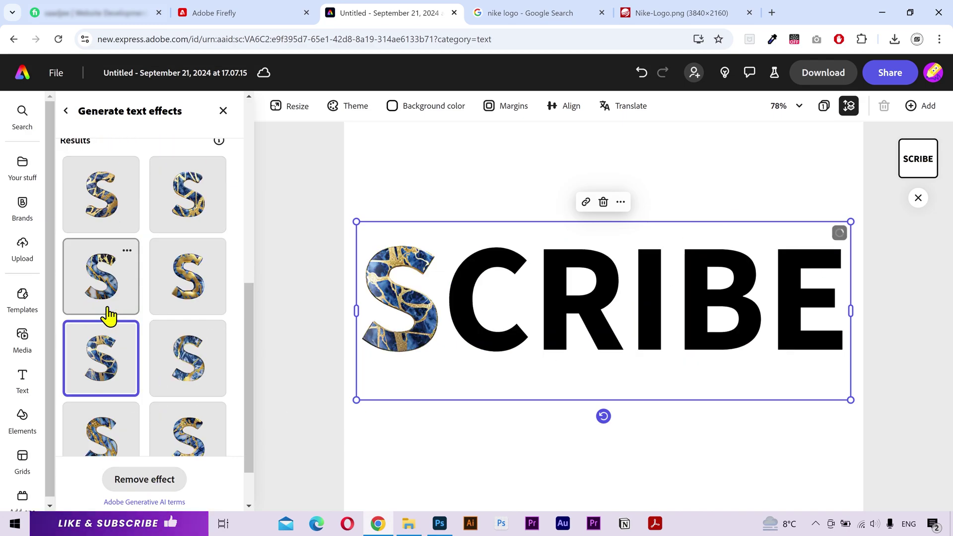
{"action": "left_click", "coordinate": [114, 198]}
Step: Download the marble SCRIBE design as a PNG
{"action": "left_click", "coordinate": [756, 153]}
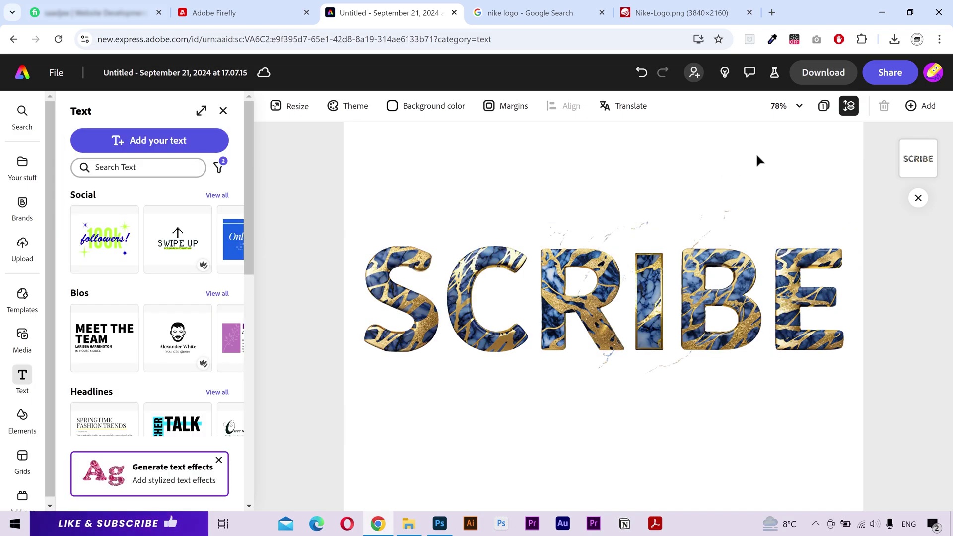
{"action": "left_click", "coordinate": [806, 78]}
{"action": "left_click", "coordinate": [815, 208]}
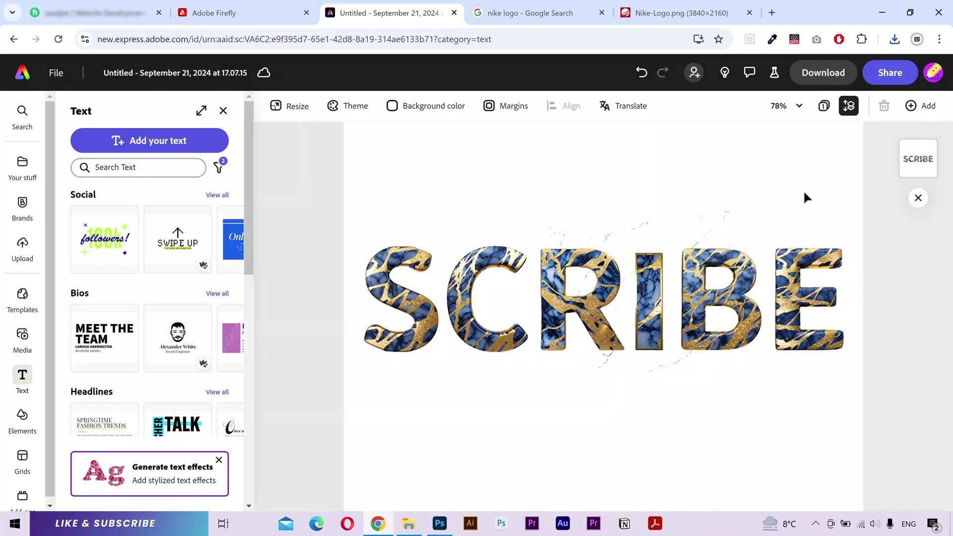
Step: Back in Firefly, set the SCRIBE marble image Untitled (8).png as the style reference
{"action": "left_click", "coordinate": [237, 6]}
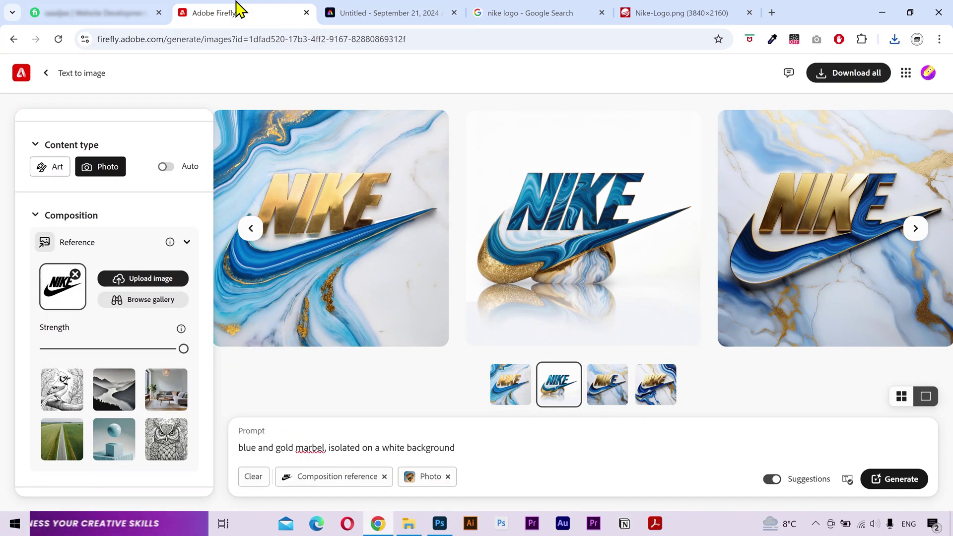
{"action": "scroll", "coordinate": [128, 326], "scroll_direction": "down", "scroll_amount": 7}
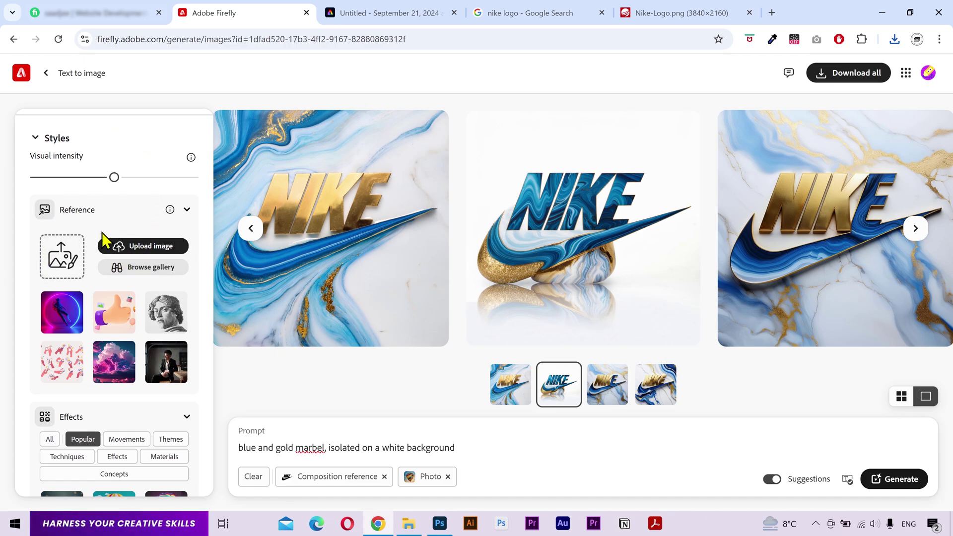
{"action": "left_click", "coordinate": [62, 256]}
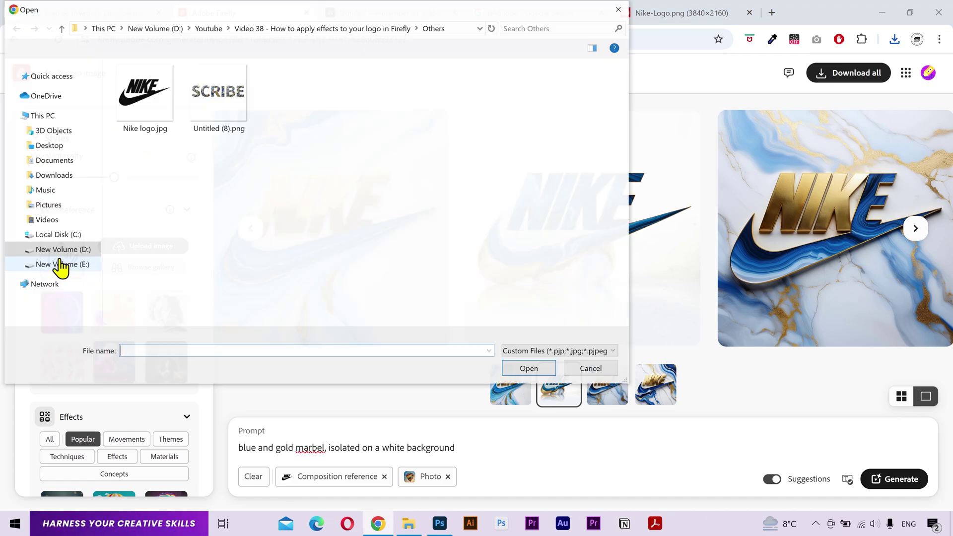
{"action": "double_click", "coordinate": [209, 120]}
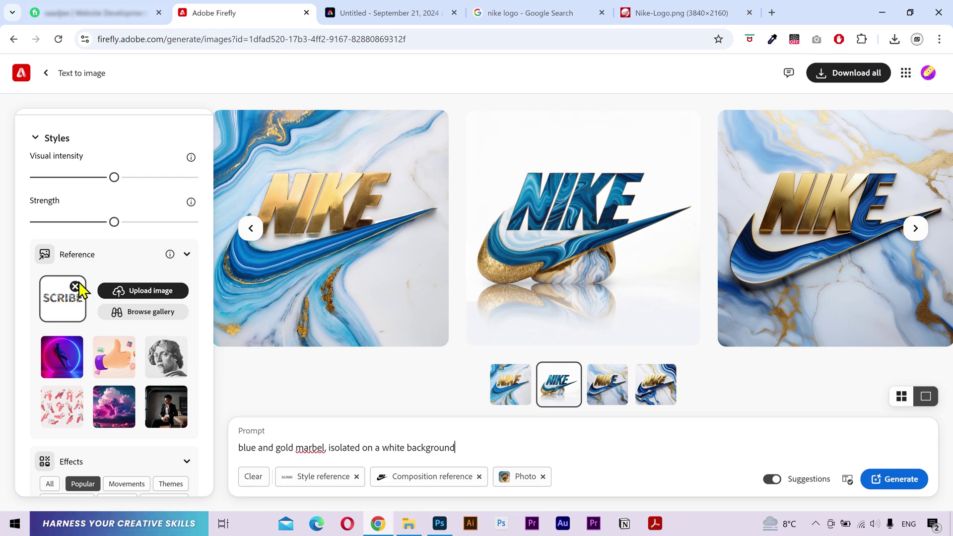
Step: Regenerate the Nike logos with the marble style and browse the results full size
{"action": "mouse_move", "coordinate": [663, 219]}
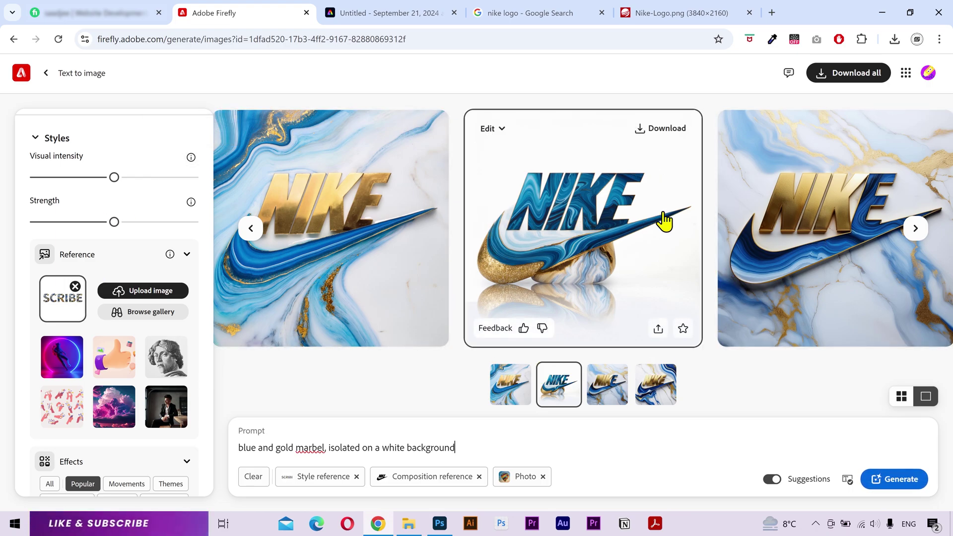
{"action": "left_click", "coordinate": [905, 478]}
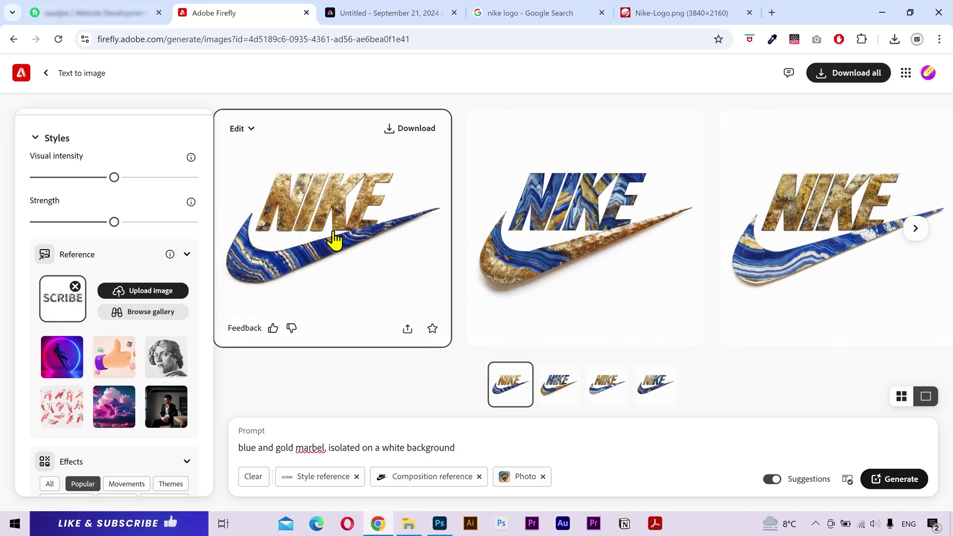
{"action": "left_click", "coordinate": [334, 243]}
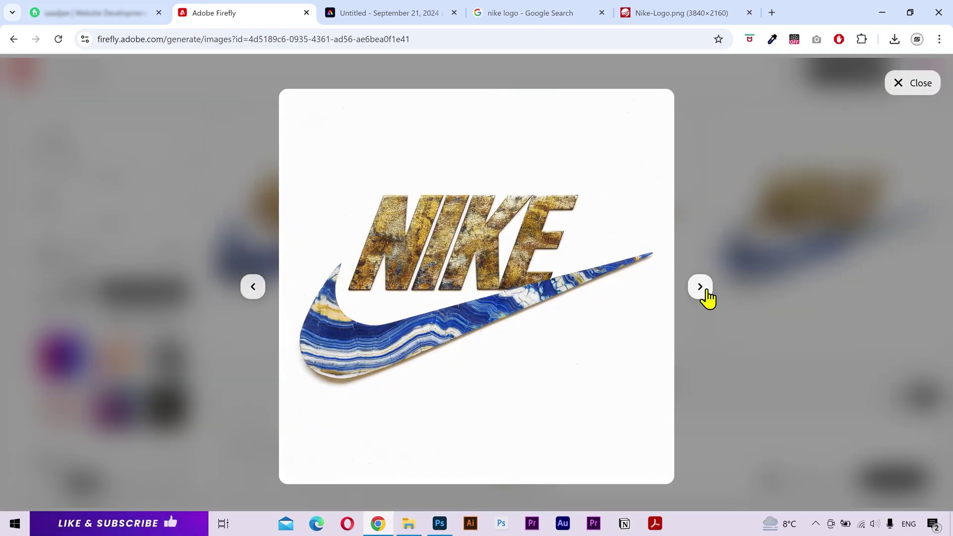
{"action": "left_click", "coordinate": [705, 292]}
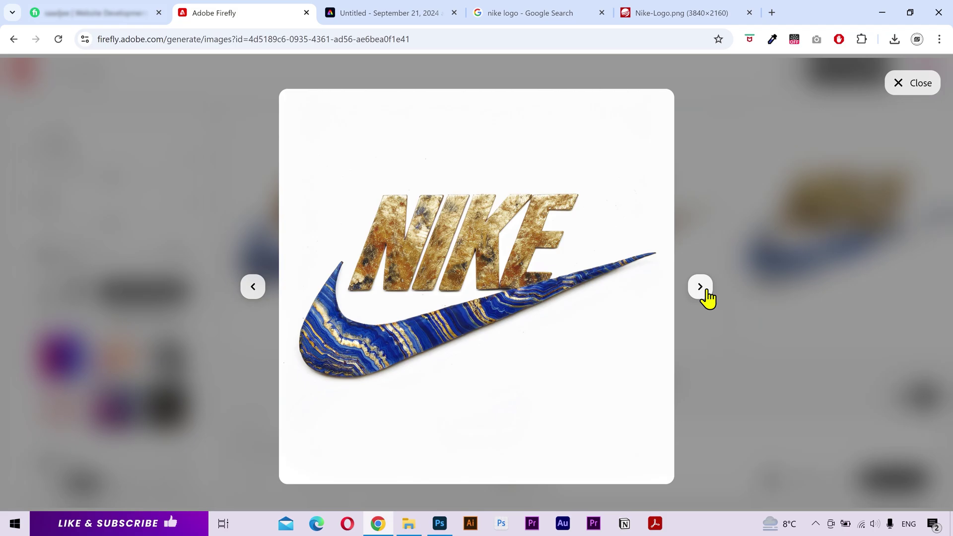
{"action": "left_click", "coordinate": [703, 294]}
{"action": "left_click", "coordinate": [757, 288]}
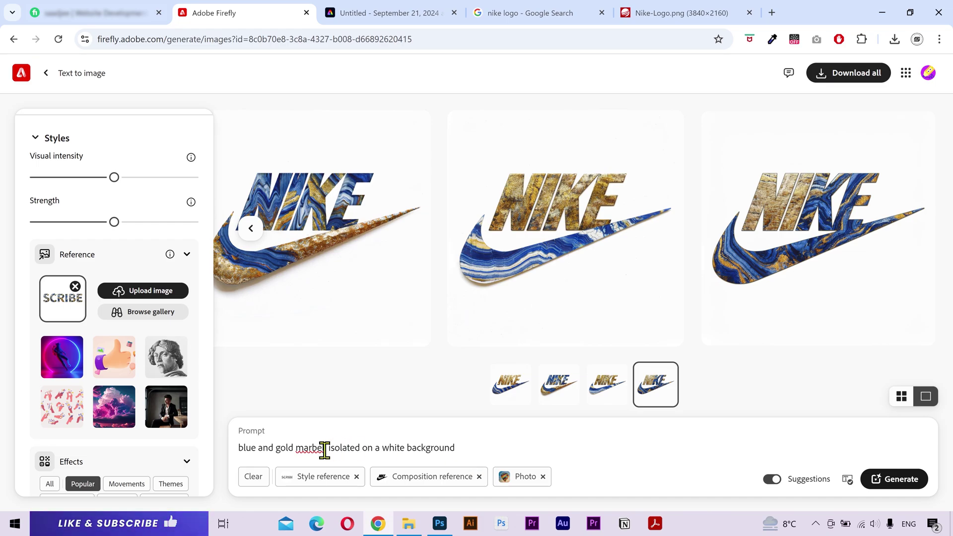
Step: Add 'beveled edges' to the prompt, regenerate the Nike logos, and inspect the centre result
{"action": "type", "text": "text, bevele"}
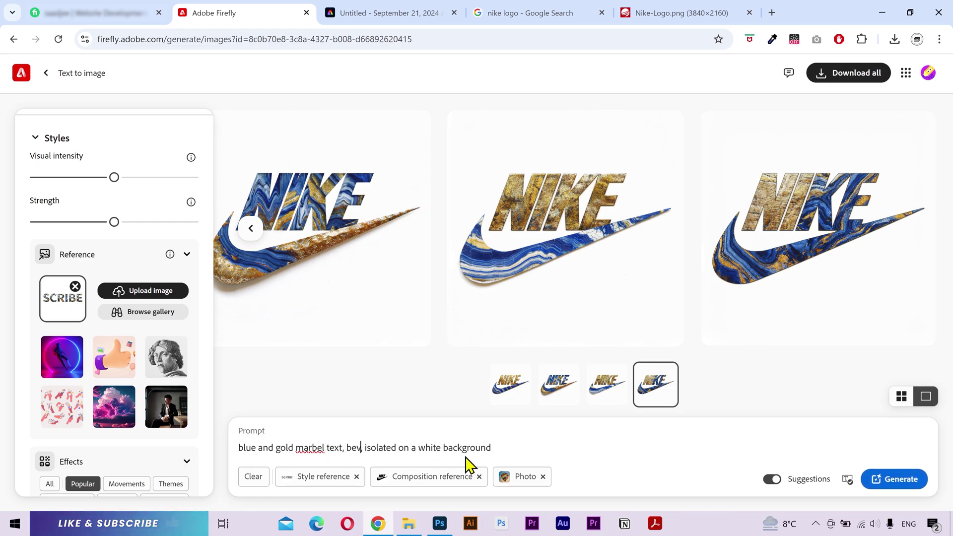
{"action": "type", "text": "d edges,"}
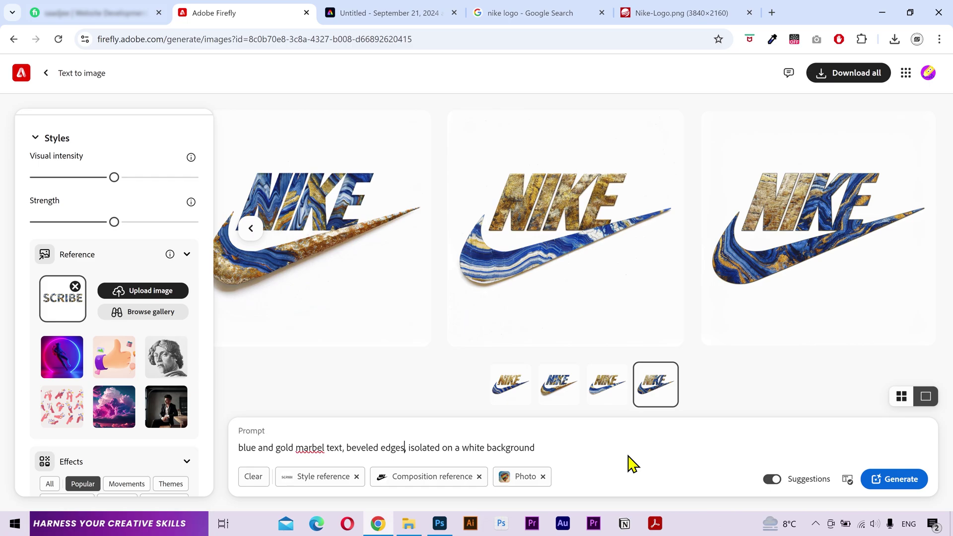
{"action": "left_click", "coordinate": [891, 485]}
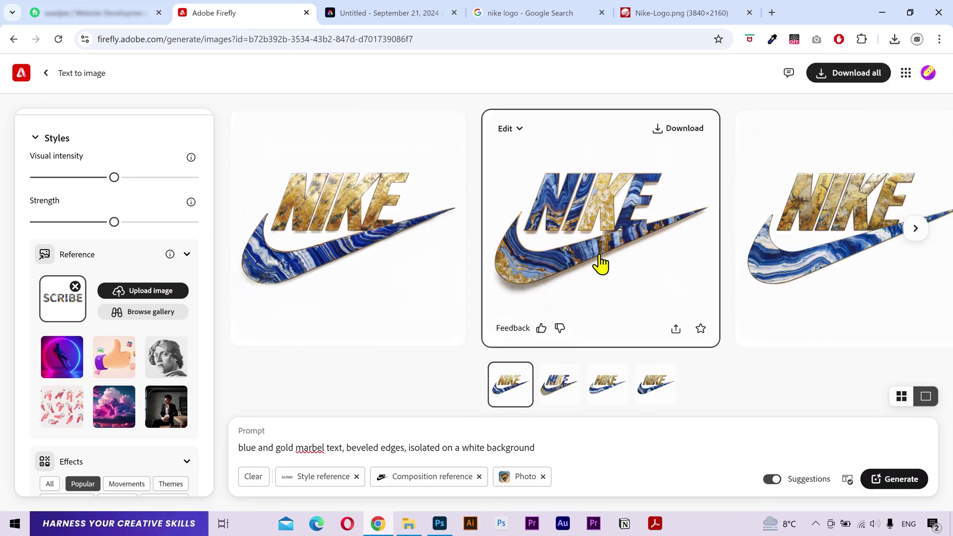
{"action": "left_click", "coordinate": [600, 263]}
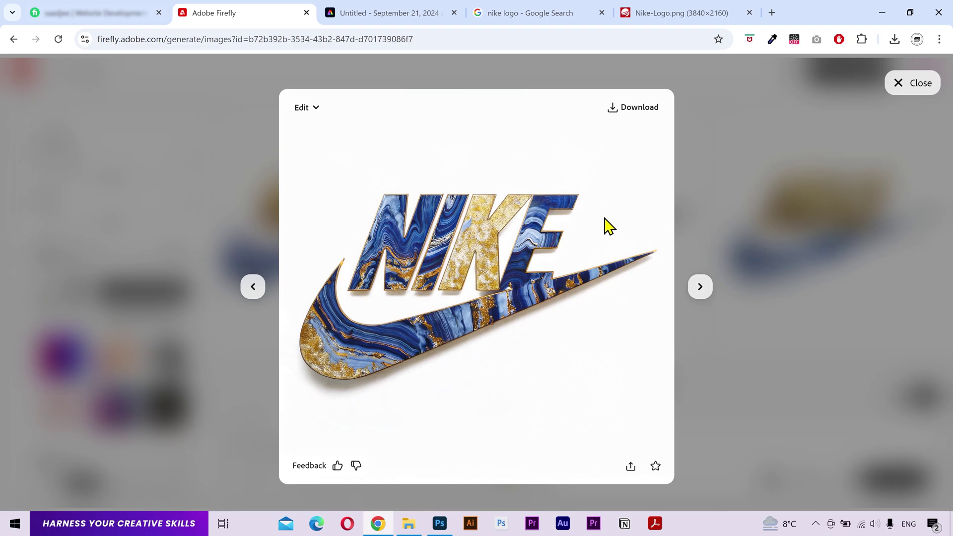
{"action": "left_click", "coordinate": [746, 238]}
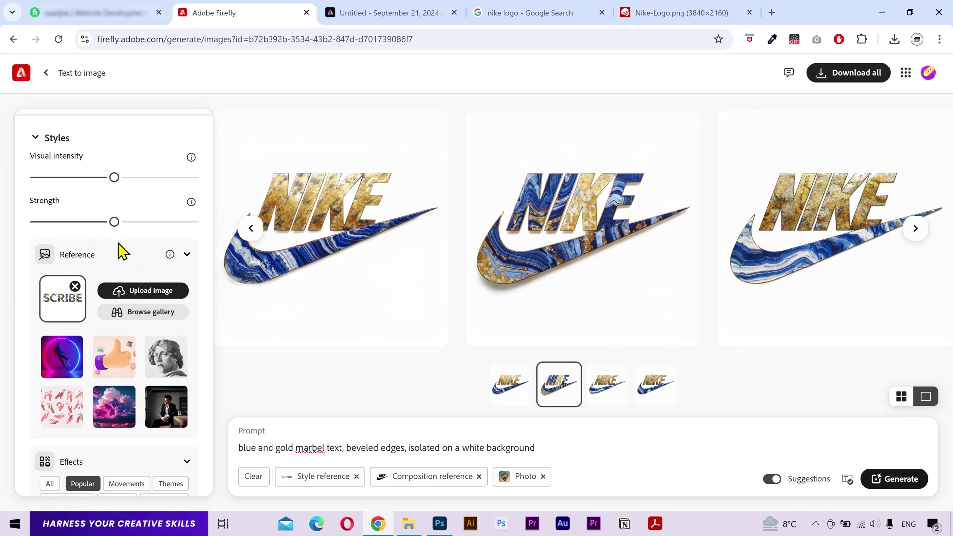
Step: Load Apple logo.jpg as the composition reference and generate marble Apple images
{"action": "scroll", "coordinate": [122, 252], "scroll_direction": "up", "scroll_amount": 10}
{"action": "scroll", "coordinate": [123, 257], "scroll_direction": "down", "scroll_amount": 4}
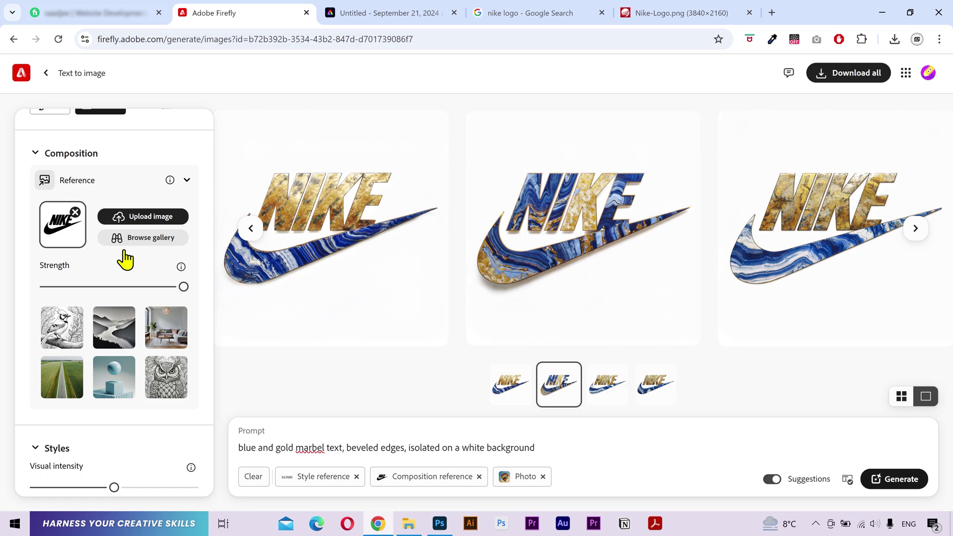
{"action": "left_click", "coordinate": [128, 219]}
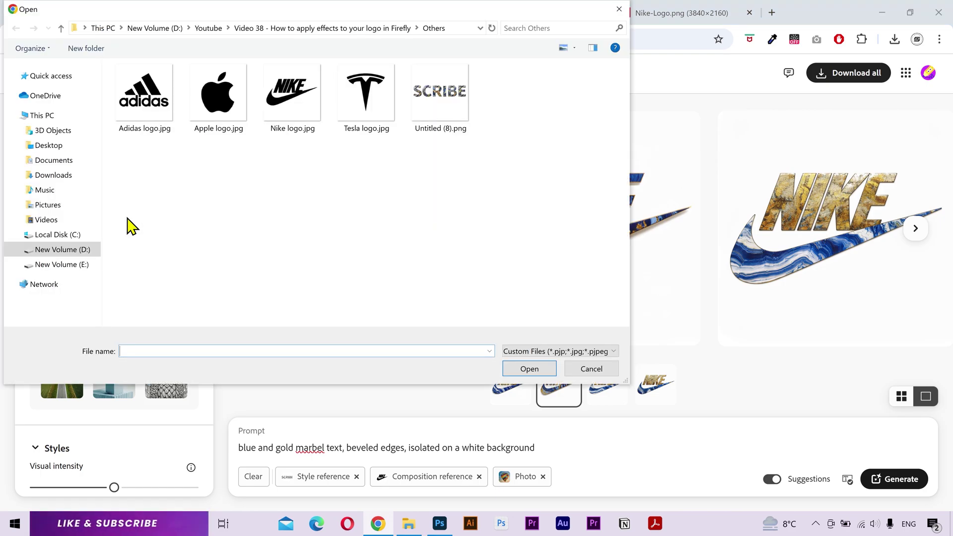
{"action": "left_click", "coordinate": [208, 129]}
{"action": "double_click", "coordinate": [209, 129]}
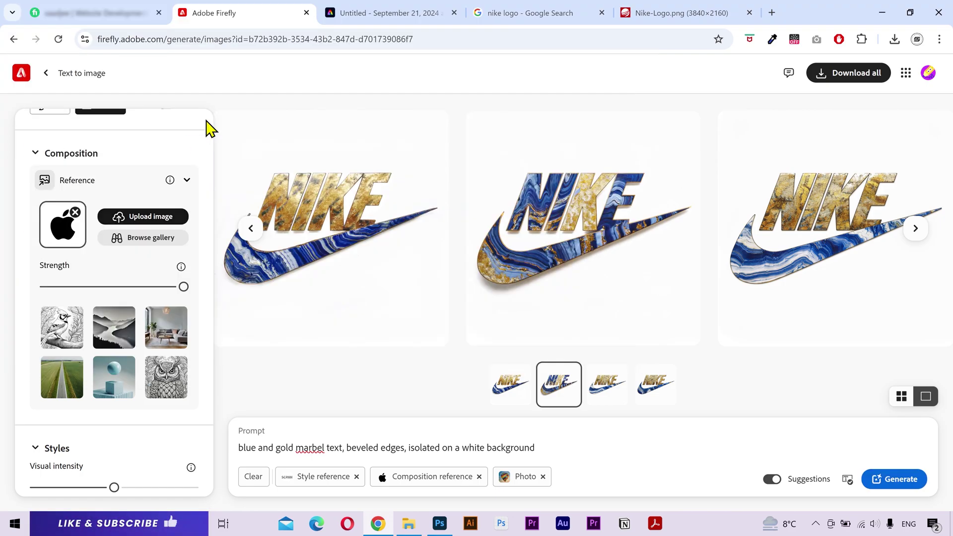
{"action": "left_click", "coordinate": [874, 481]}
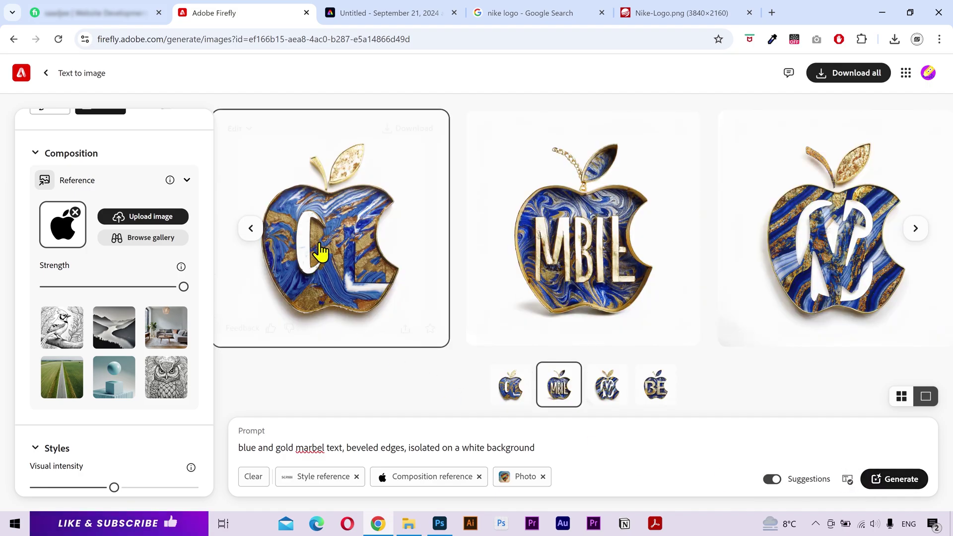
Step: Remove 'text' from the prompt, regenerate the Apple logos, and browse the results enlarged
{"action": "mouse_move", "coordinate": [824, 238]}
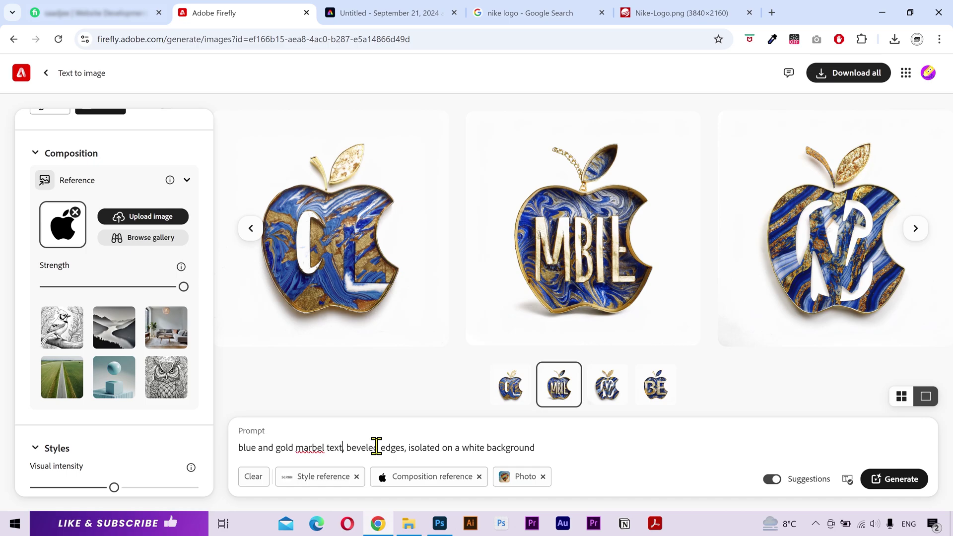
{"action": "key", "text": "BackSpace"}
{"action": "key", "text": "BackSpace"}
{"action": "key", "text": "BackSpace"}
{"action": "key", "text": "BackSpace"}
{"action": "key", "text": "BackSpace"}
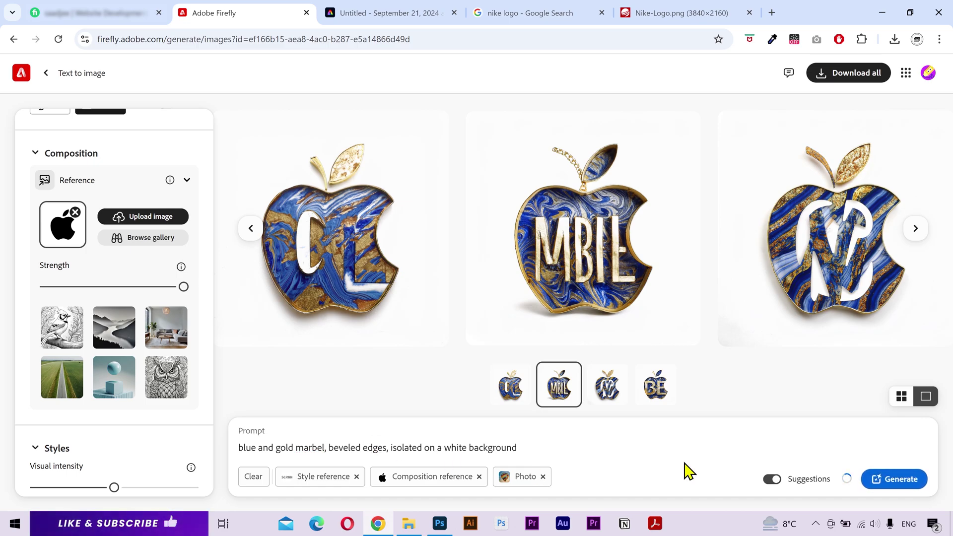
{"action": "left_click", "coordinate": [888, 479]}
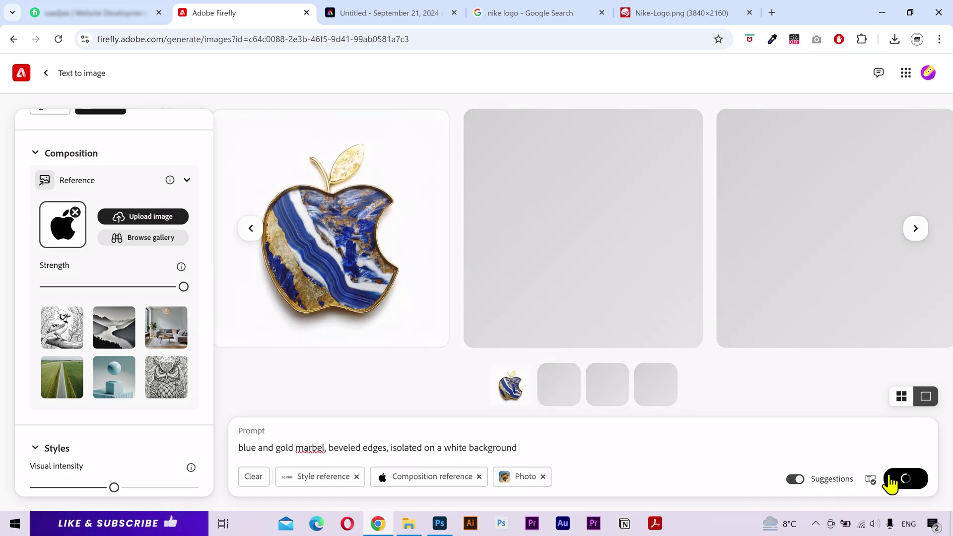
{"action": "left_click", "coordinate": [595, 237]}
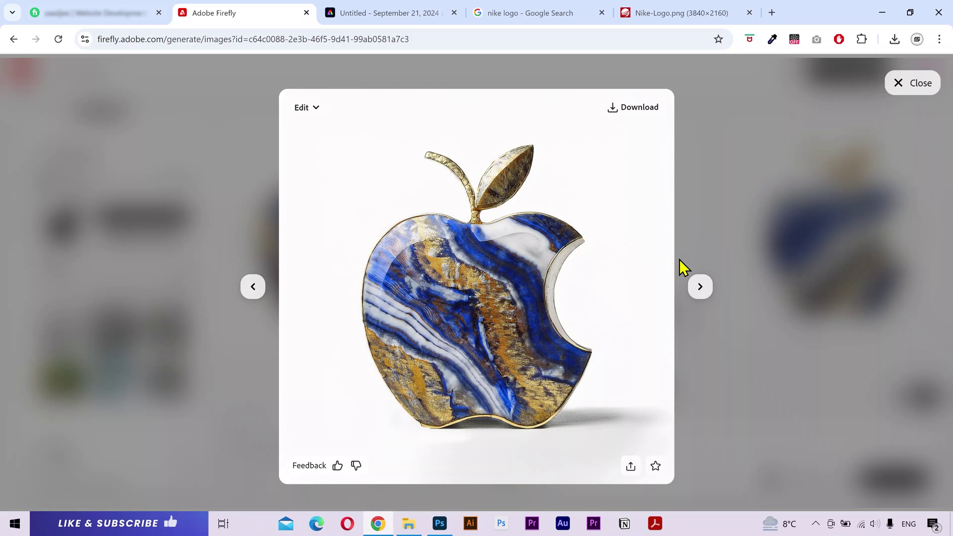
{"action": "left_click", "coordinate": [694, 287]}
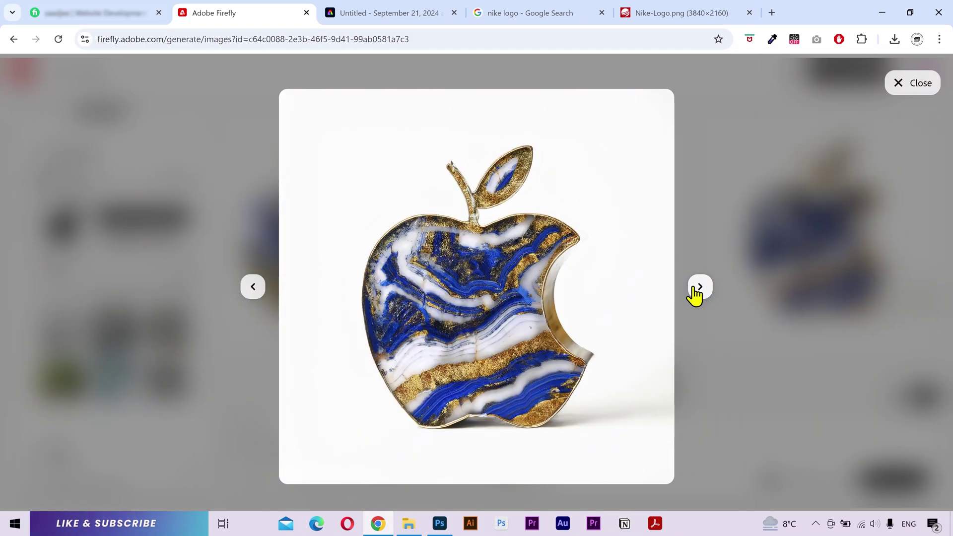
{"action": "left_click", "coordinate": [694, 292]}
{"action": "left_click", "coordinate": [695, 293]}
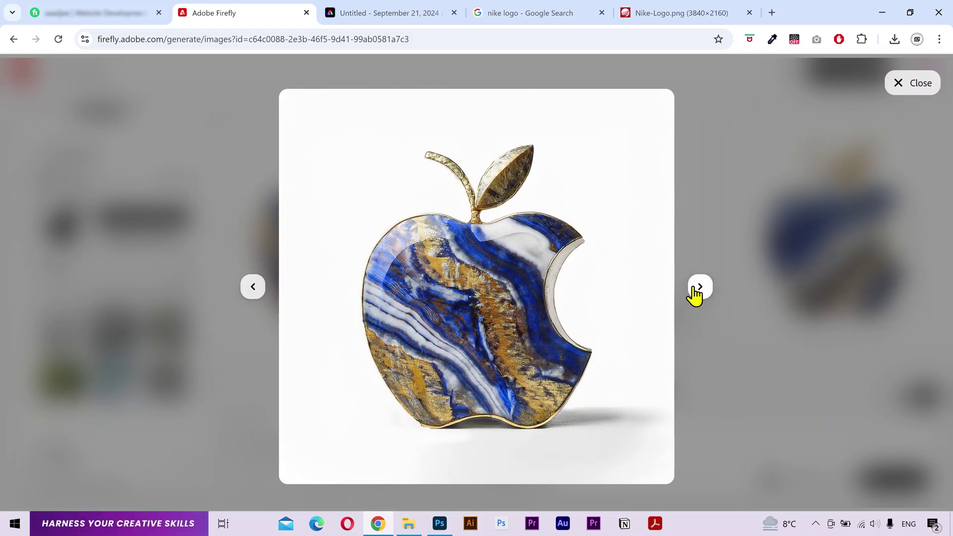
{"action": "left_click", "coordinate": [694, 292]}
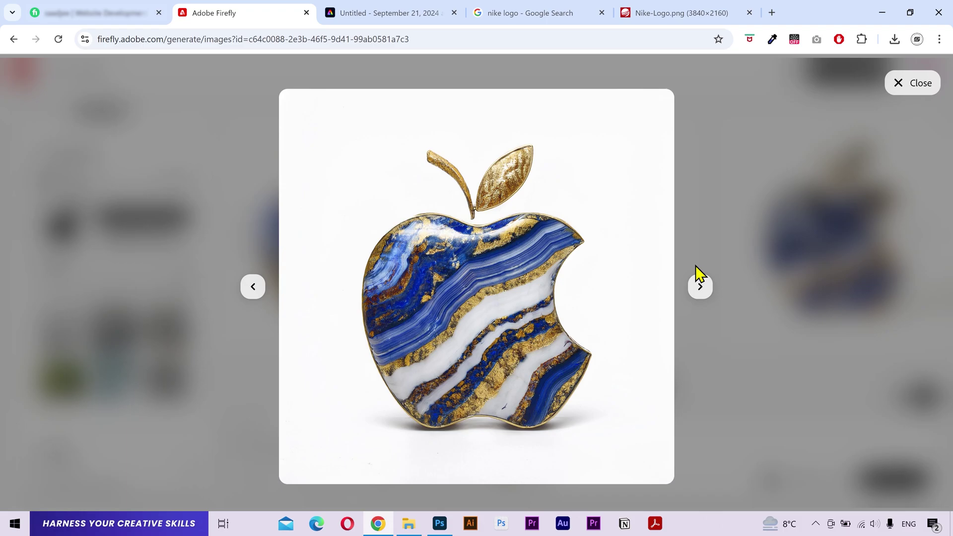
{"action": "left_click", "coordinate": [724, 227]}
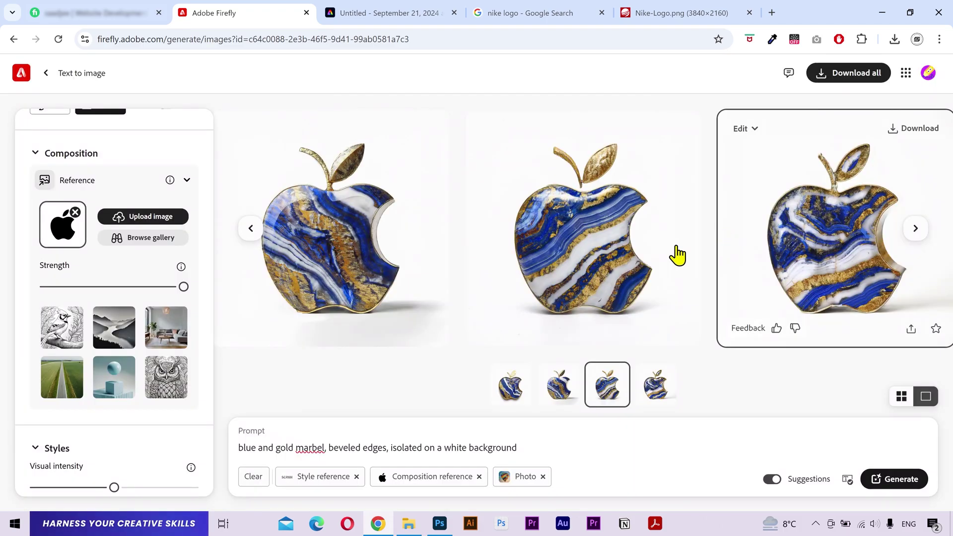
Step: Load Tesla logo.jpg as the composition reference and generate marble Tesla logos
{"action": "left_click", "coordinate": [144, 217]}
{"action": "double_click", "coordinate": [369, 118]}
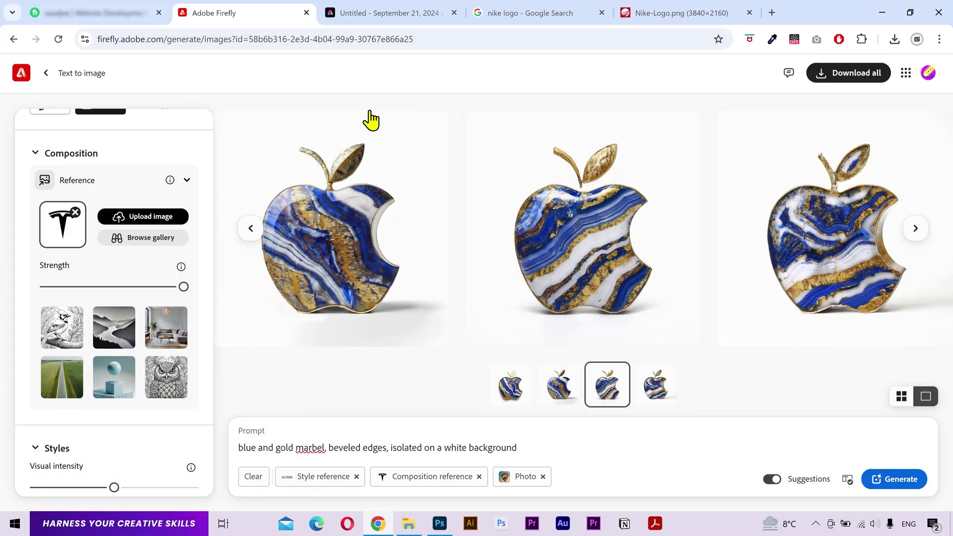
{"action": "left_click", "coordinate": [895, 479]}
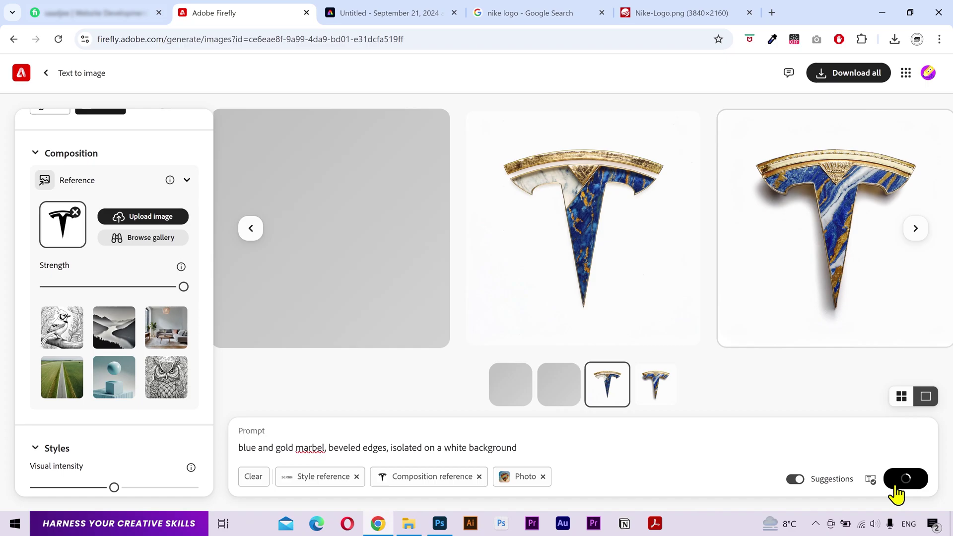
{"action": "left_click", "coordinate": [916, 229]}
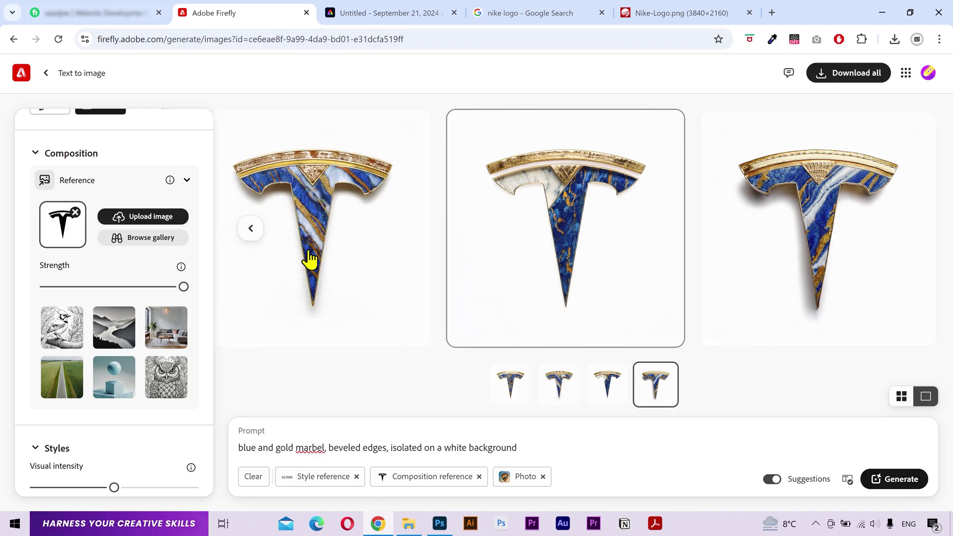
{"action": "left_click", "coordinate": [252, 229]}
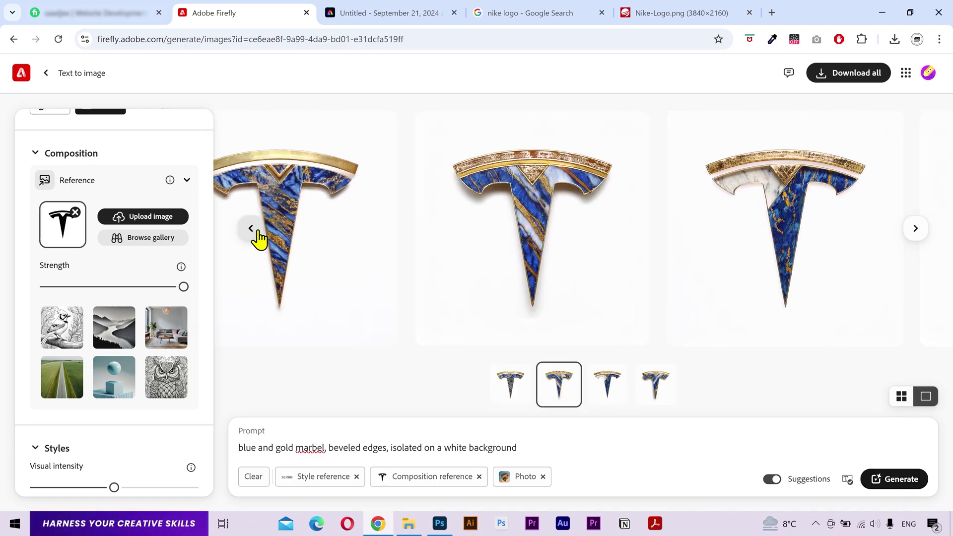
Step: Generate another set of Tesla marble logos and step through them enlarged
{"action": "left_click", "coordinate": [881, 492]}
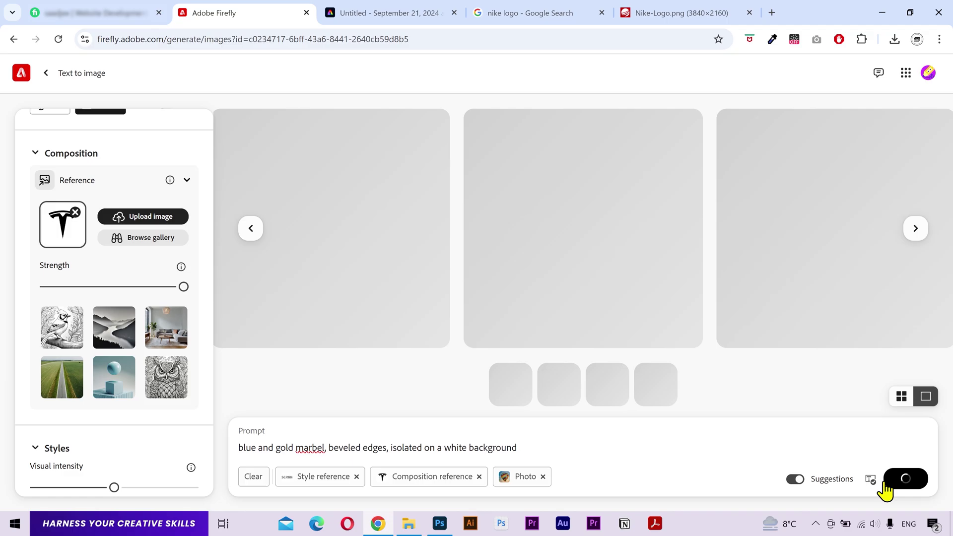
{"action": "left_click", "coordinate": [359, 239]}
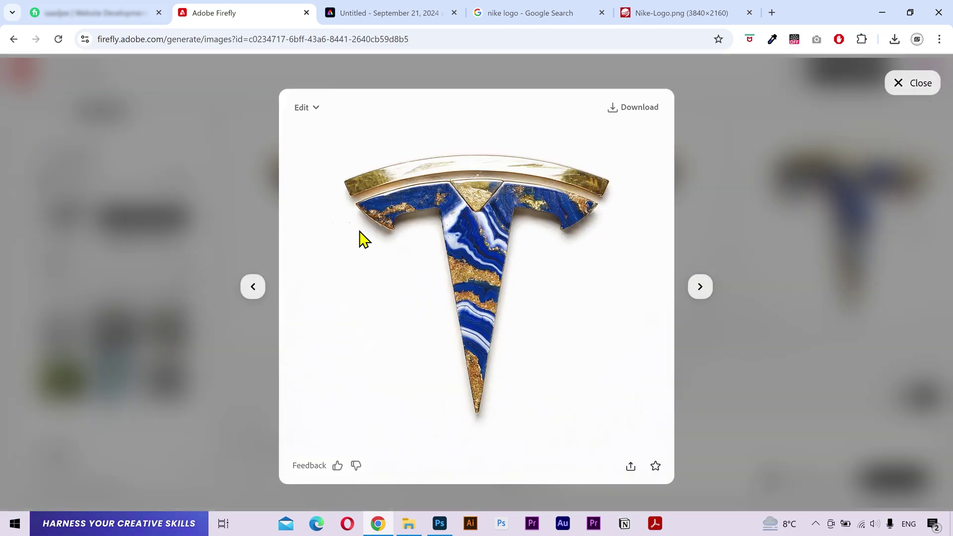
{"action": "left_click", "coordinate": [700, 288]}
{"action": "left_click", "coordinate": [700, 287]}
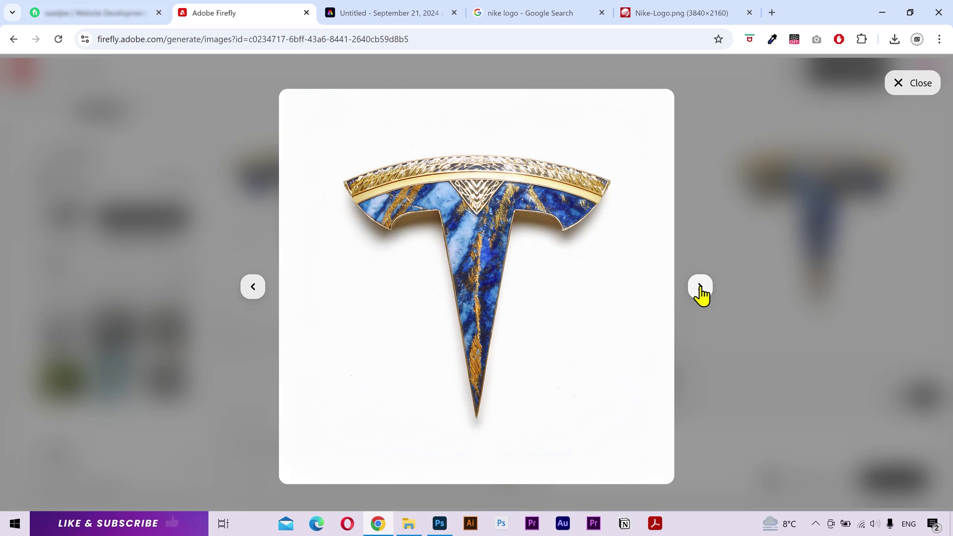
{"action": "left_click", "coordinate": [738, 217]}
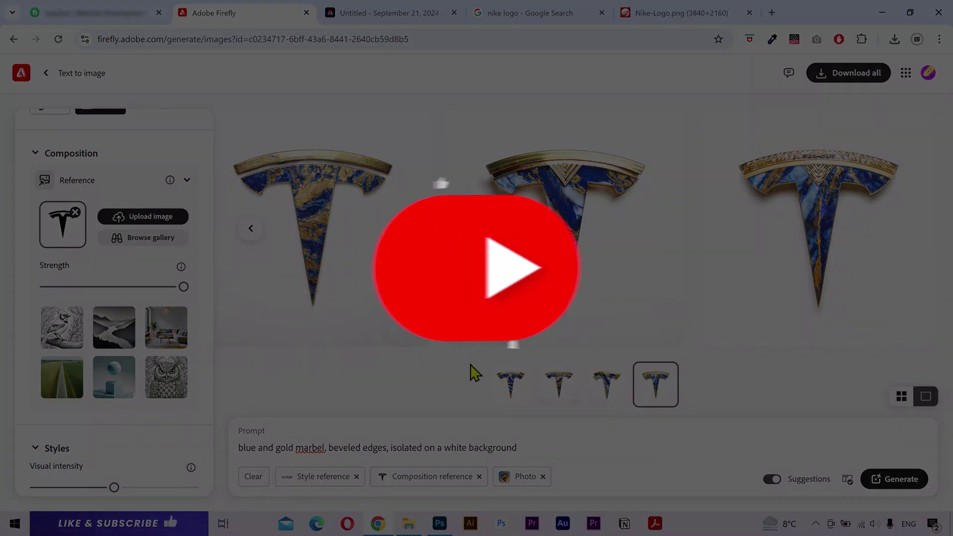